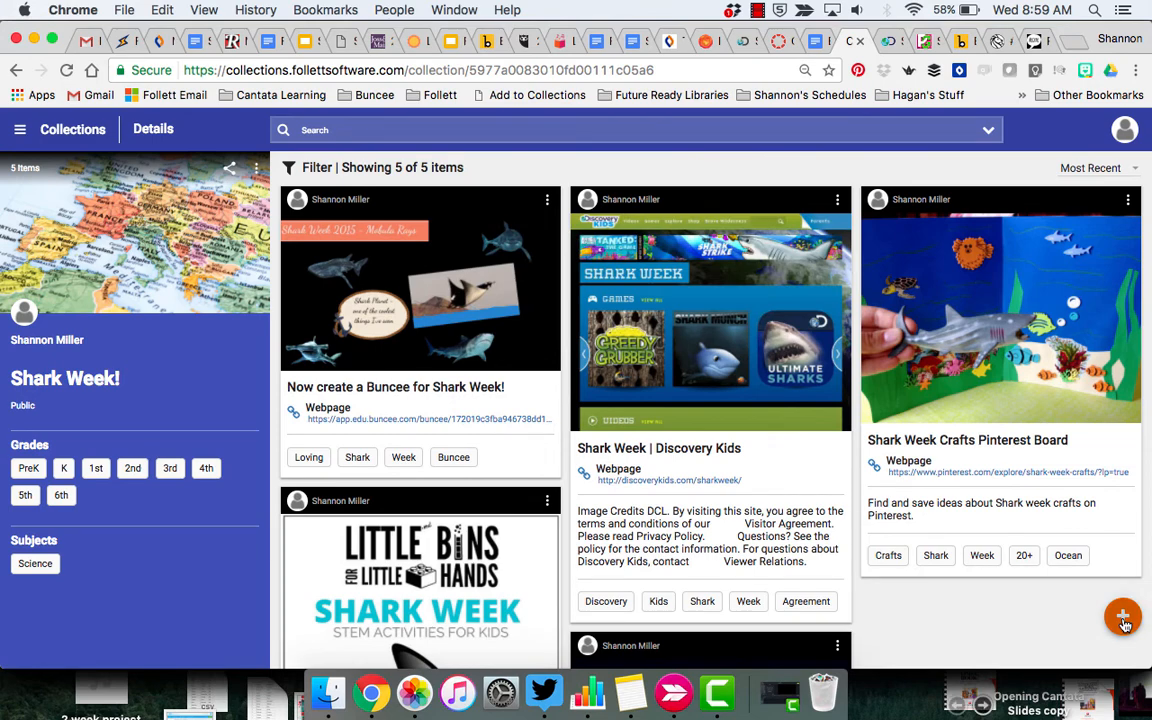
Drag the Add to Collections bookmarklet from its install page onto the browser's bookmarks bar
{"action": "left_click", "coordinate": [1123, 618]}
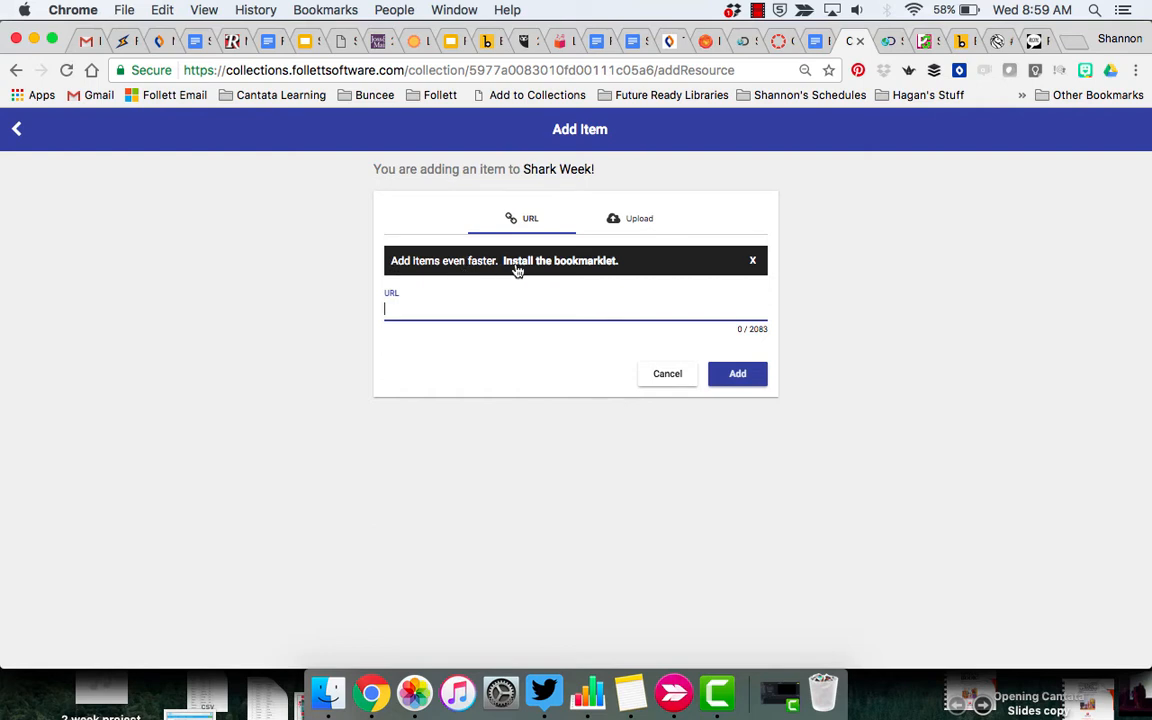
{"action": "left_click", "coordinate": [580, 262]}
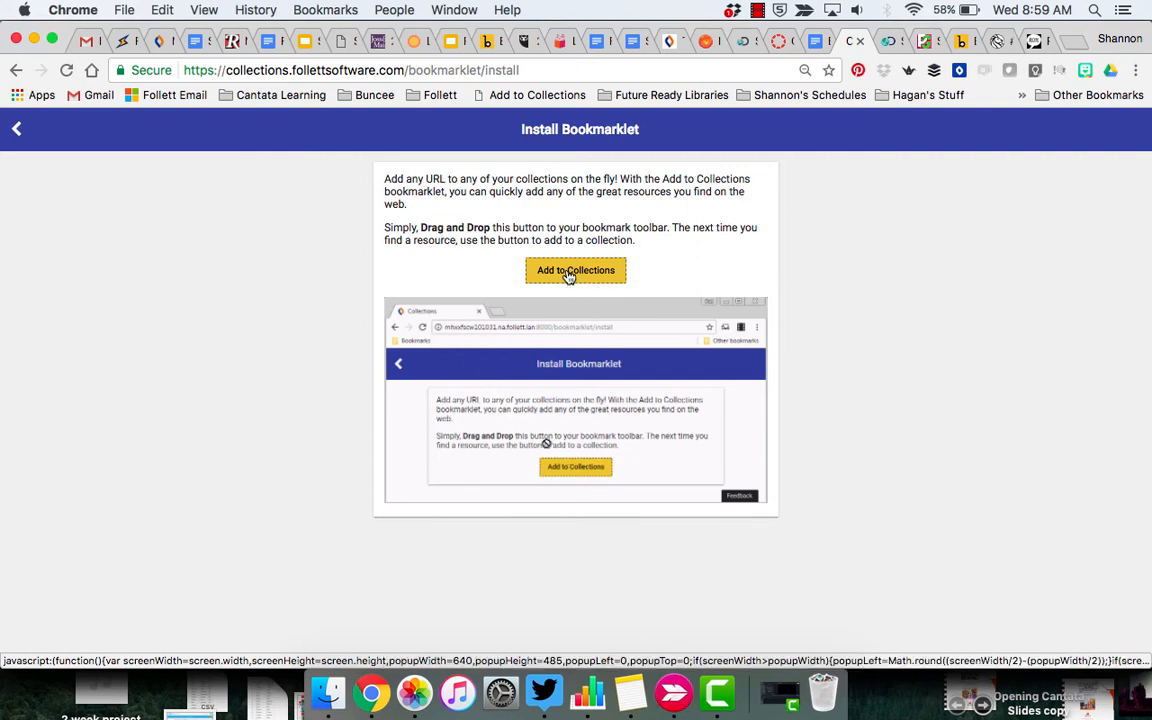
{"action": "left_click_drag", "start_coordinate": [567, 276], "coordinate": [612, 98]}
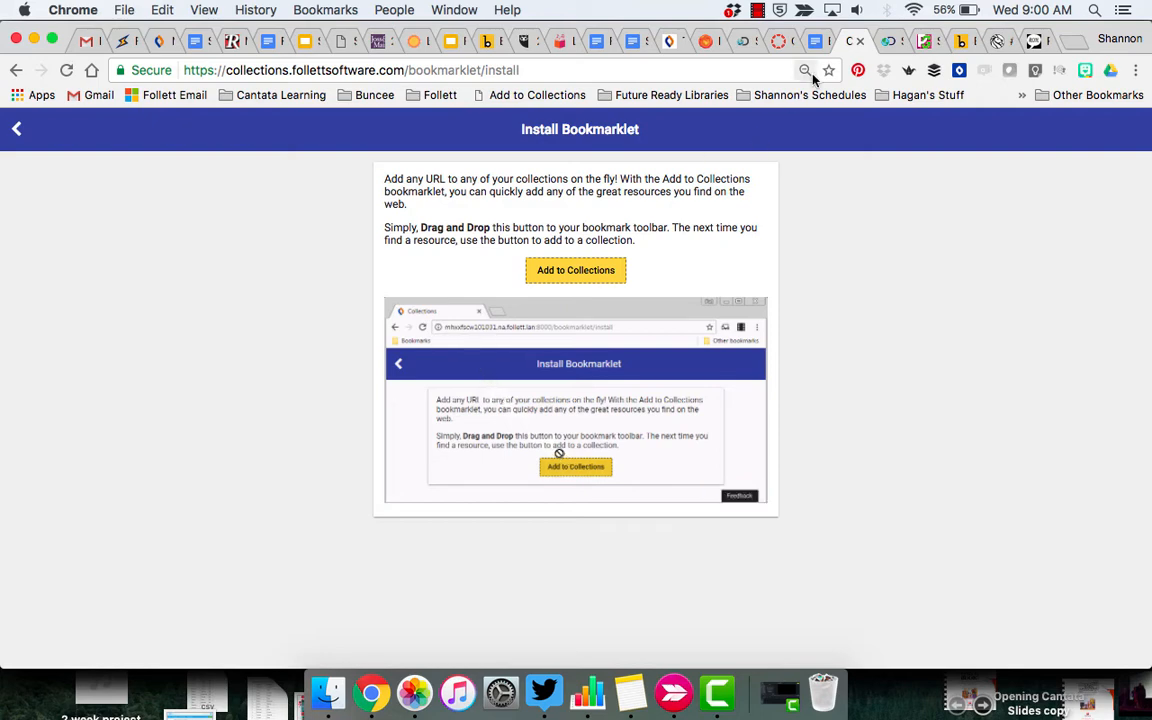
Go back to the Shark Week! collection, then look over the Discovery Kids Shark Week page
{"action": "left_click", "coordinate": [18, 132]}
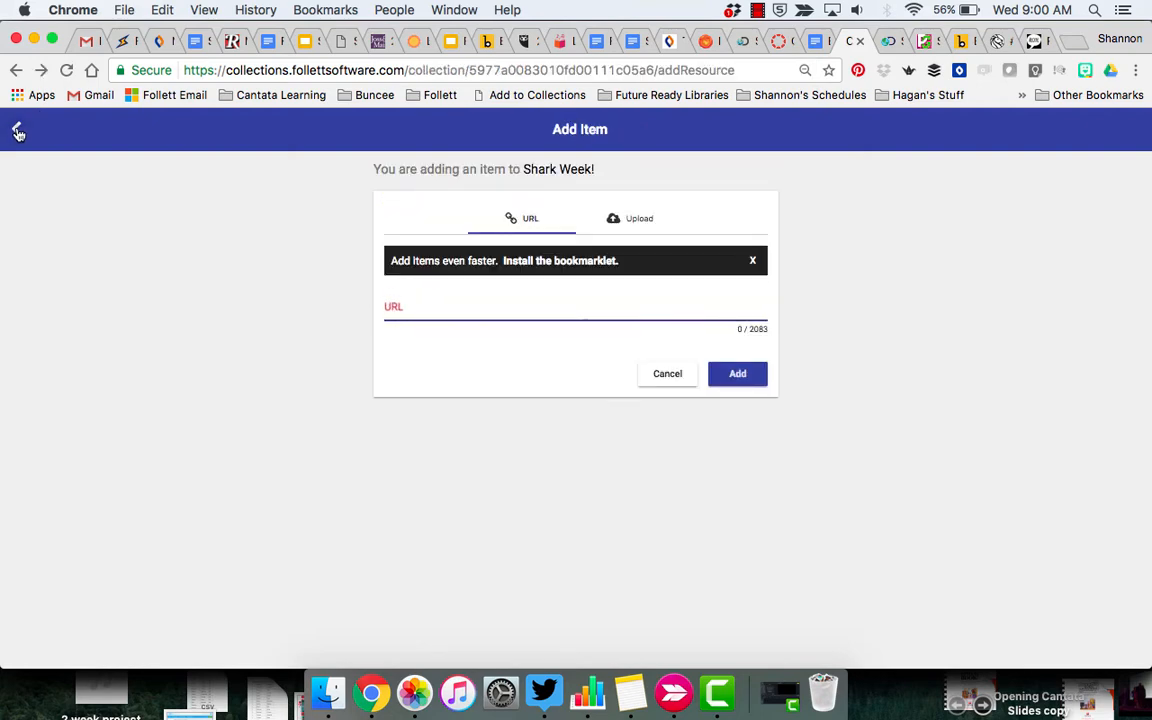
{"action": "left_click", "coordinate": [18, 132]}
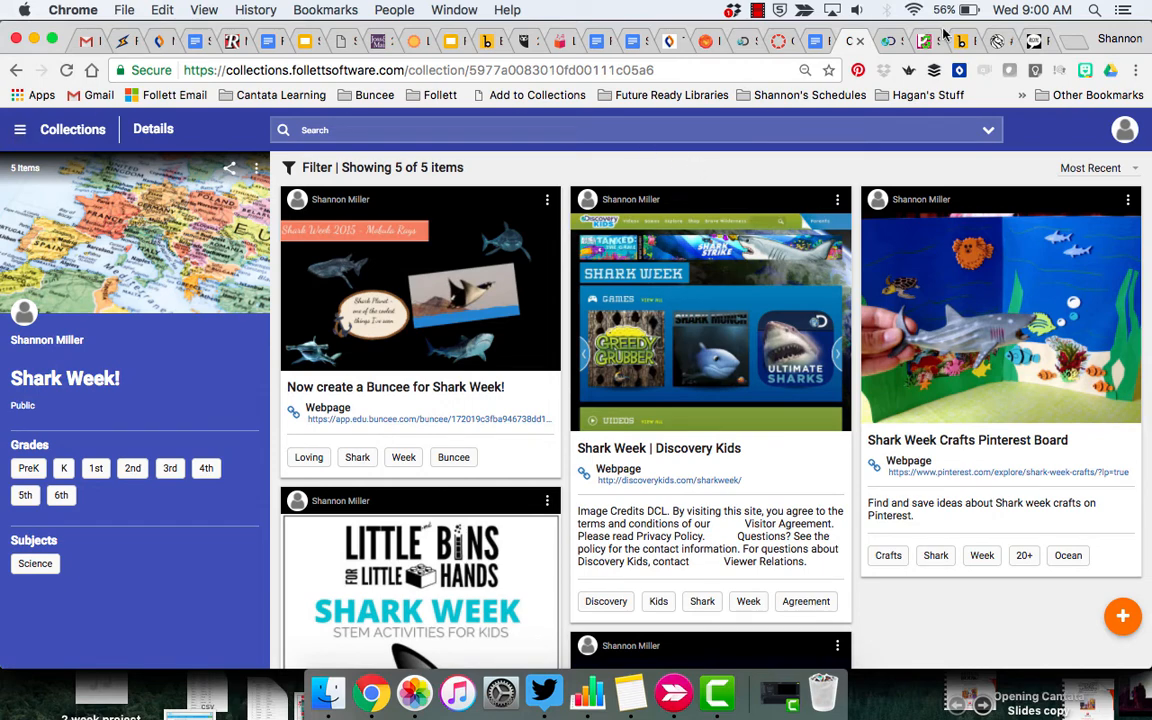
{"action": "left_click", "coordinate": [888, 44]}
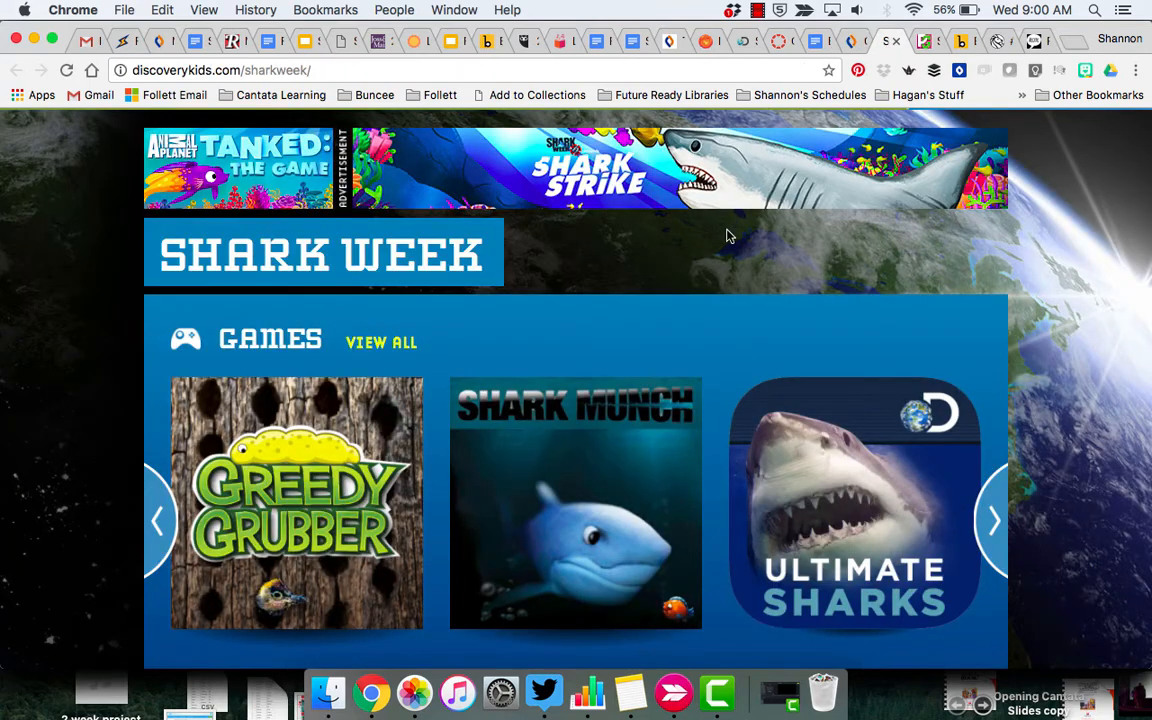
{"action": "scroll", "coordinate": [705, 267], "scroll_direction": "up", "scroll_amount": 1}
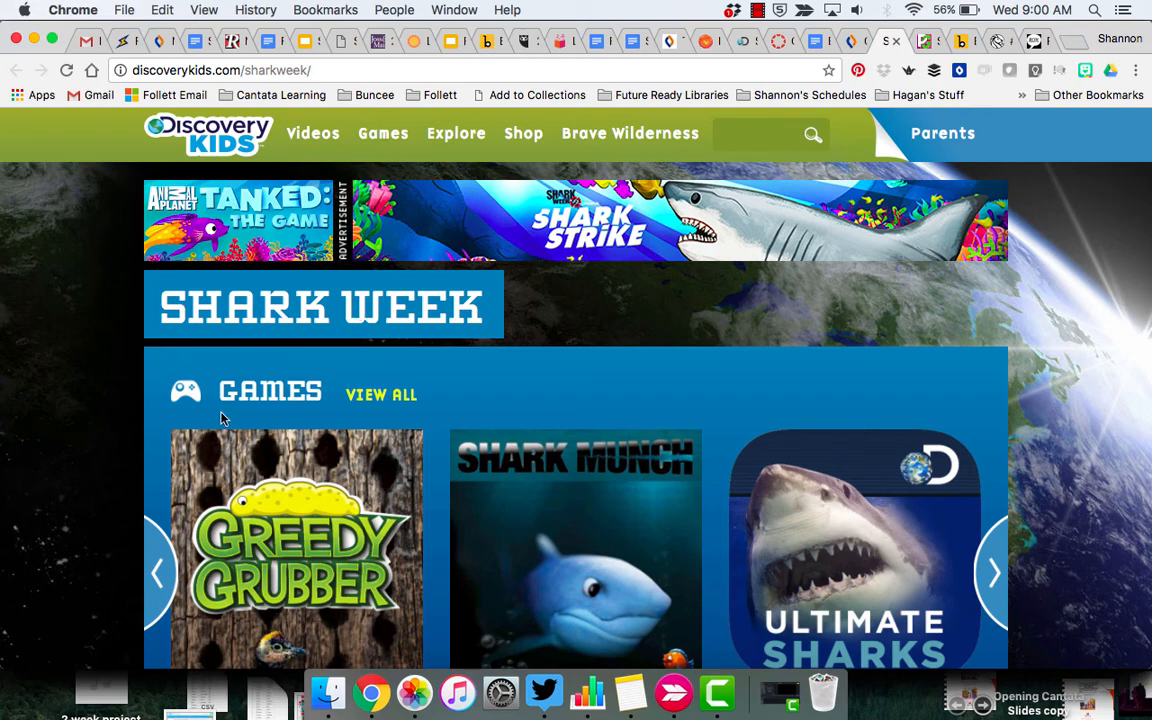
{"action": "scroll", "coordinate": [222, 418], "scroll_direction": "down", "scroll_amount": 10}
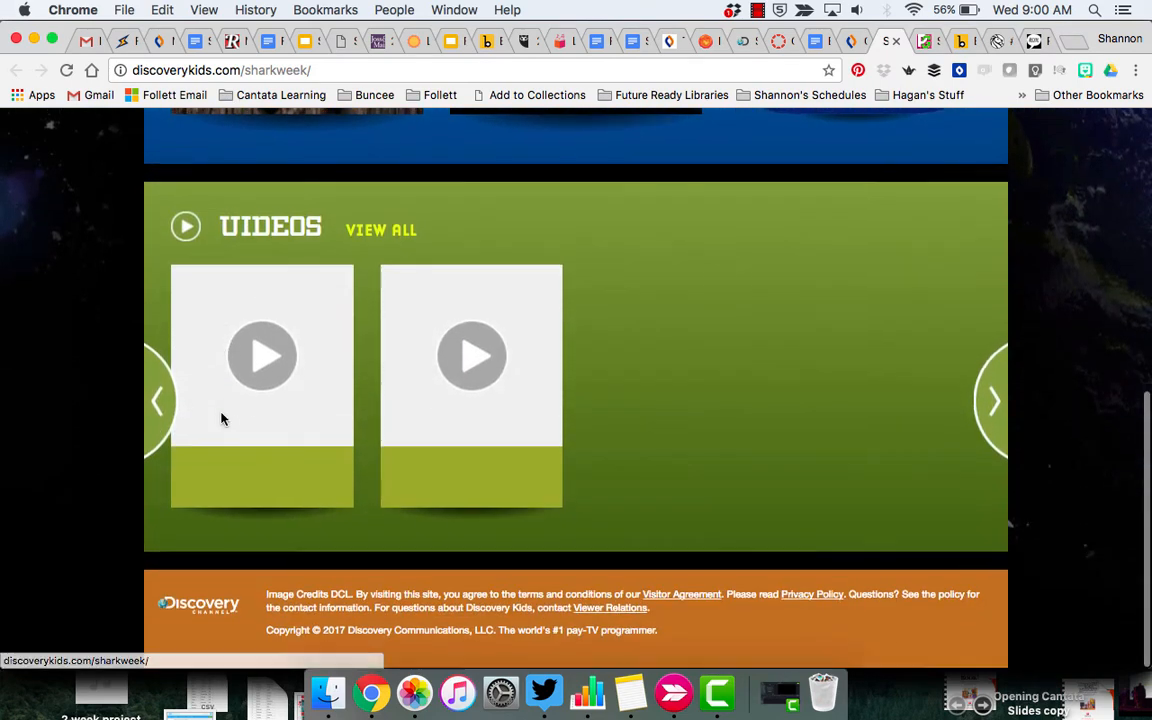
{"action": "scroll", "coordinate": [222, 418], "scroll_direction": "up", "scroll_amount": 10}
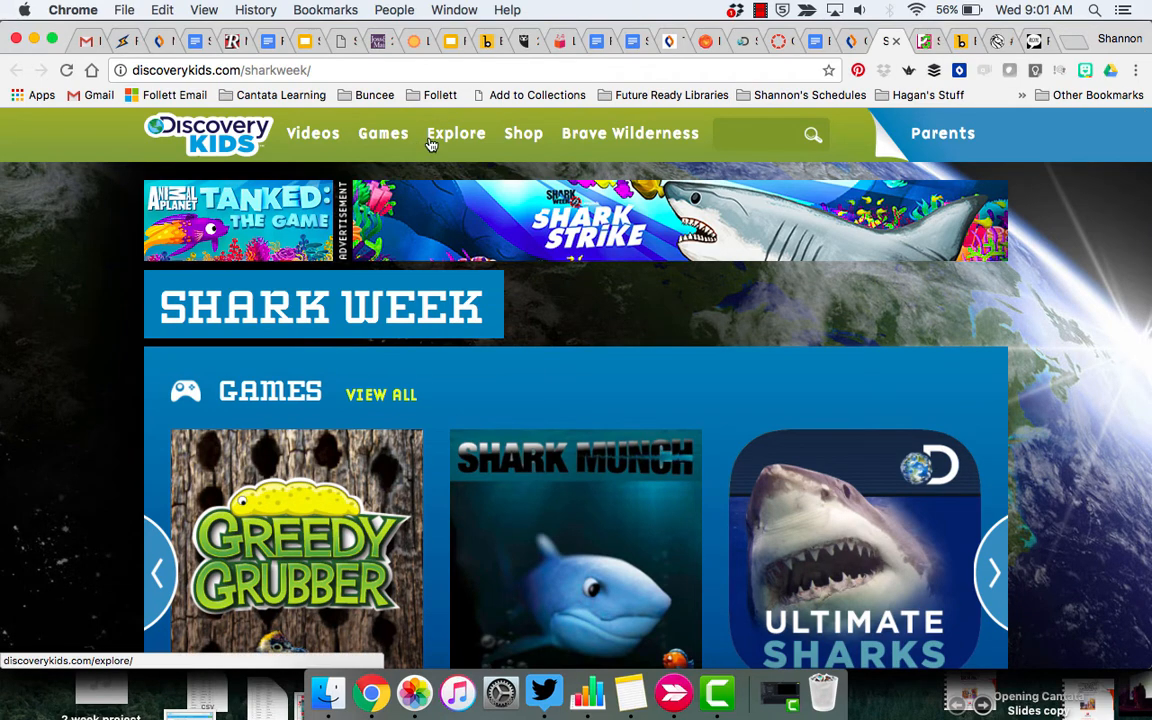
Use the Add to Collections bookmarklet to save the Discovery Kids page into Shark Week!
{"action": "left_click", "coordinate": [519, 97]}
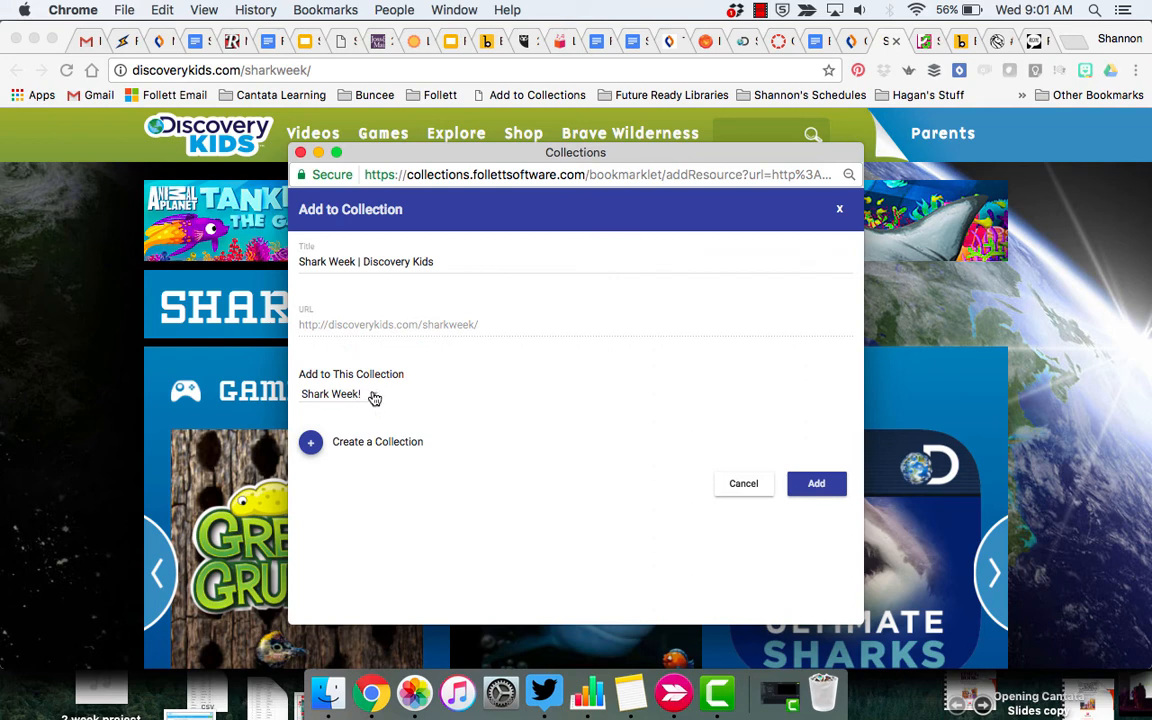
{"action": "left_click", "coordinate": [373, 397]}
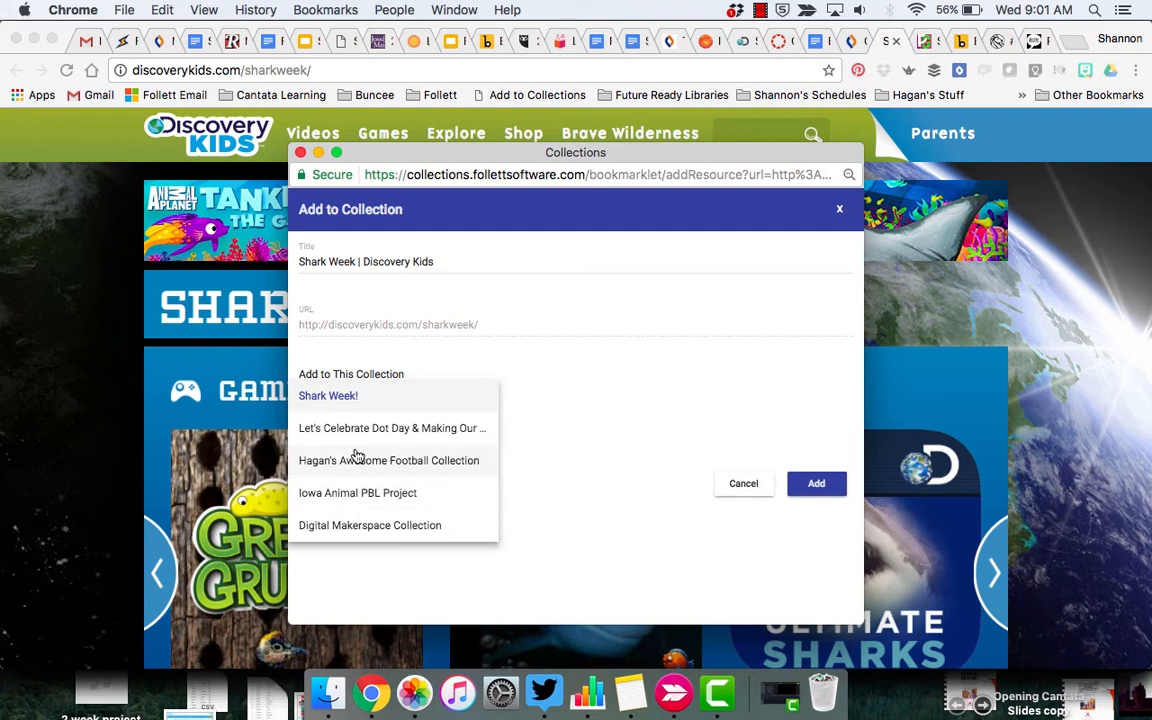
{"action": "left_click", "coordinate": [358, 398]}
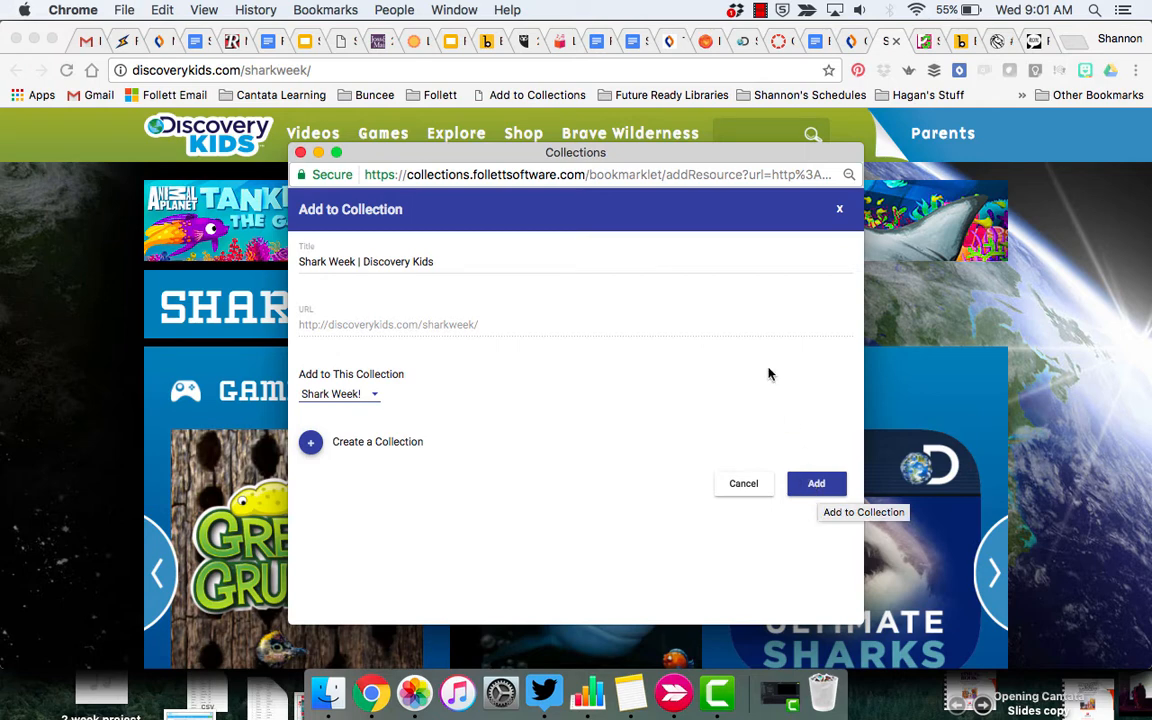
{"action": "left_click", "coordinate": [817, 483]}
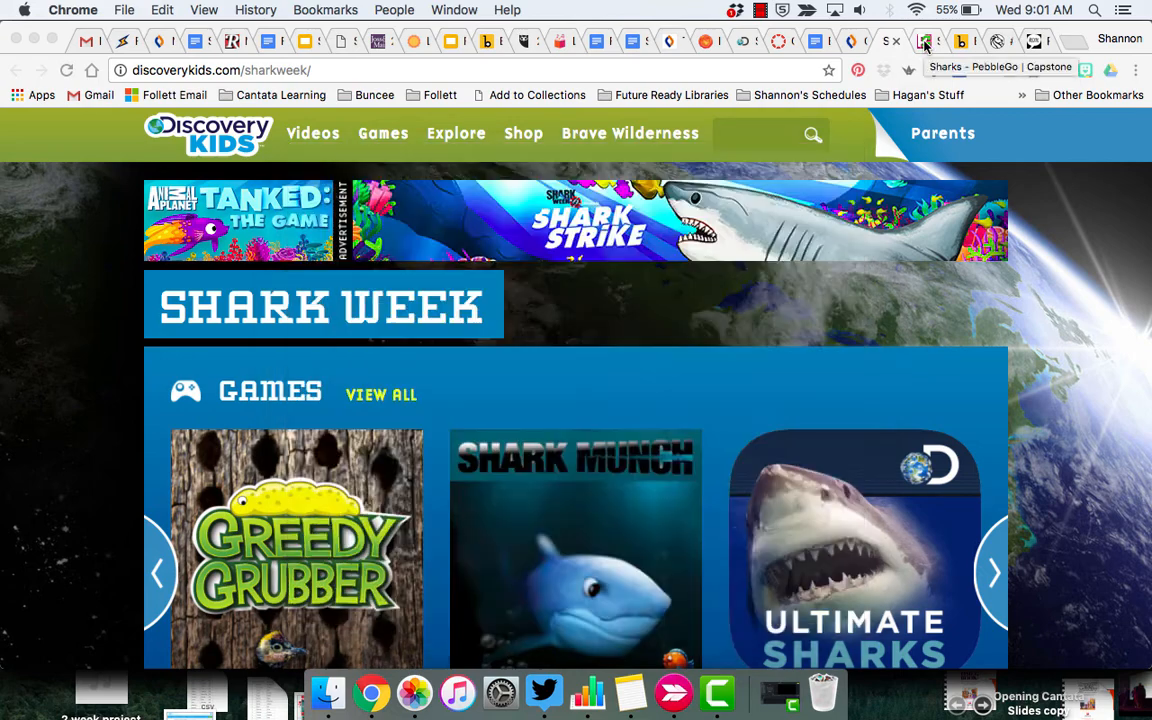
Bookmark the PebbleGo sharks page into Shark Week! titled 'Research sharks in PebbleGo!'
{"action": "left_click", "coordinate": [925, 43]}
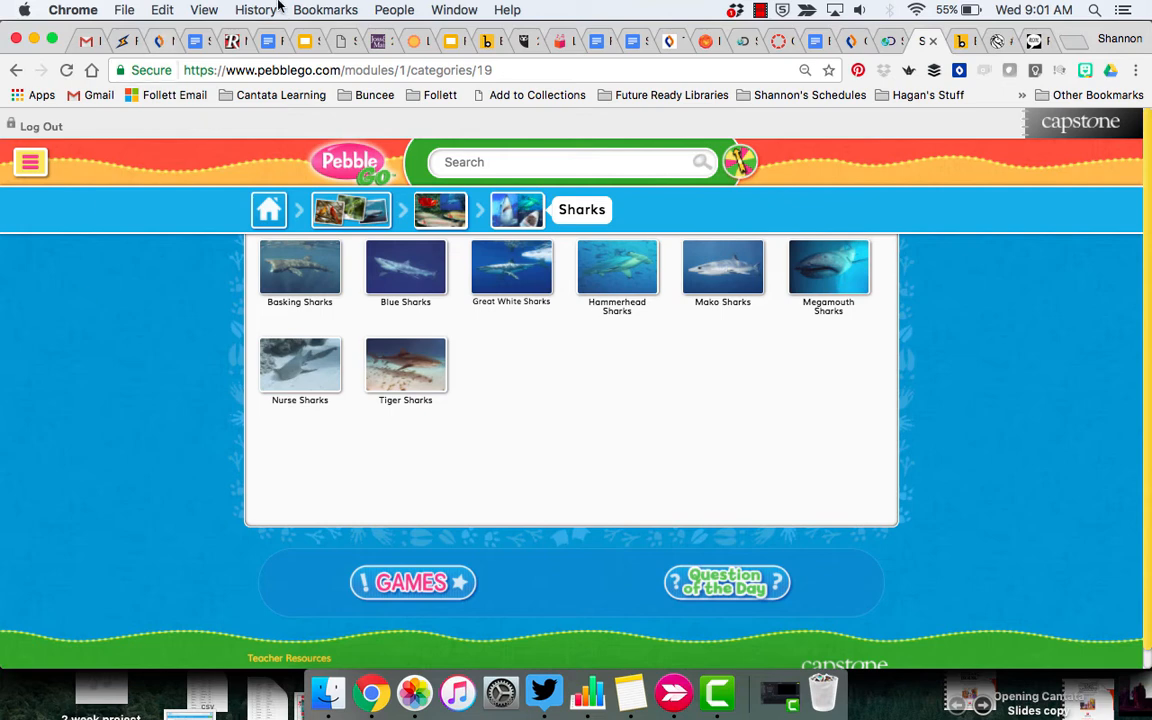
{"action": "left_click", "coordinate": [508, 98]}
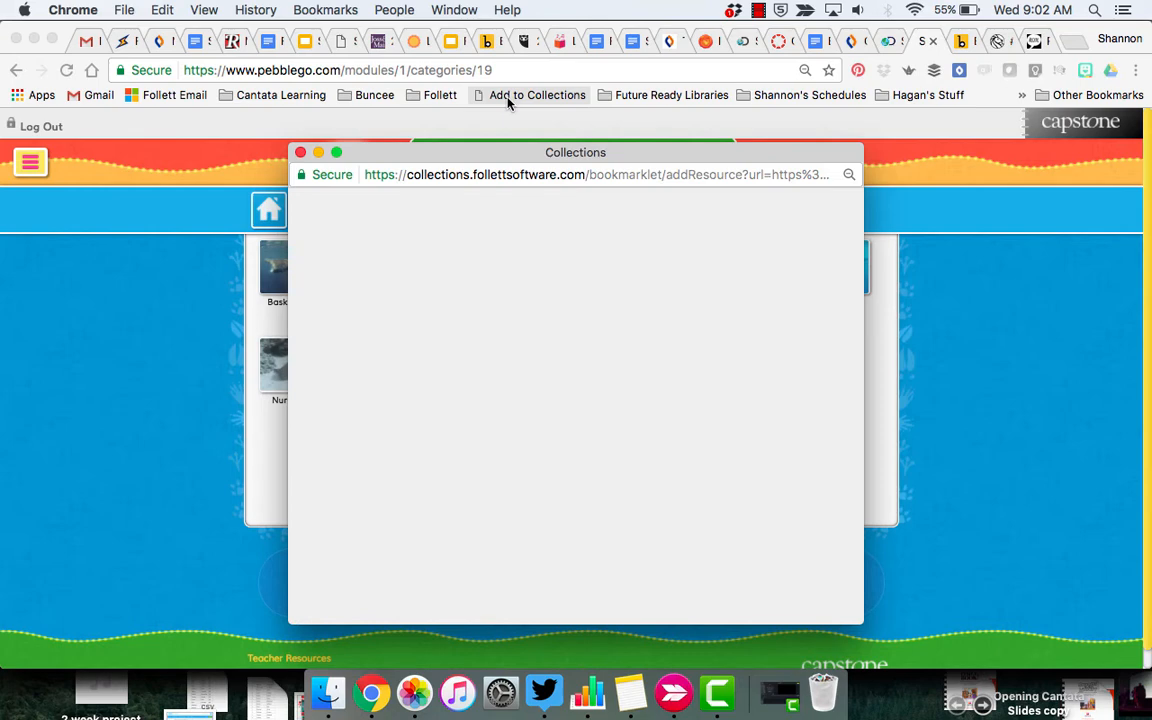
{"action": "left_click", "coordinate": [369, 262]}
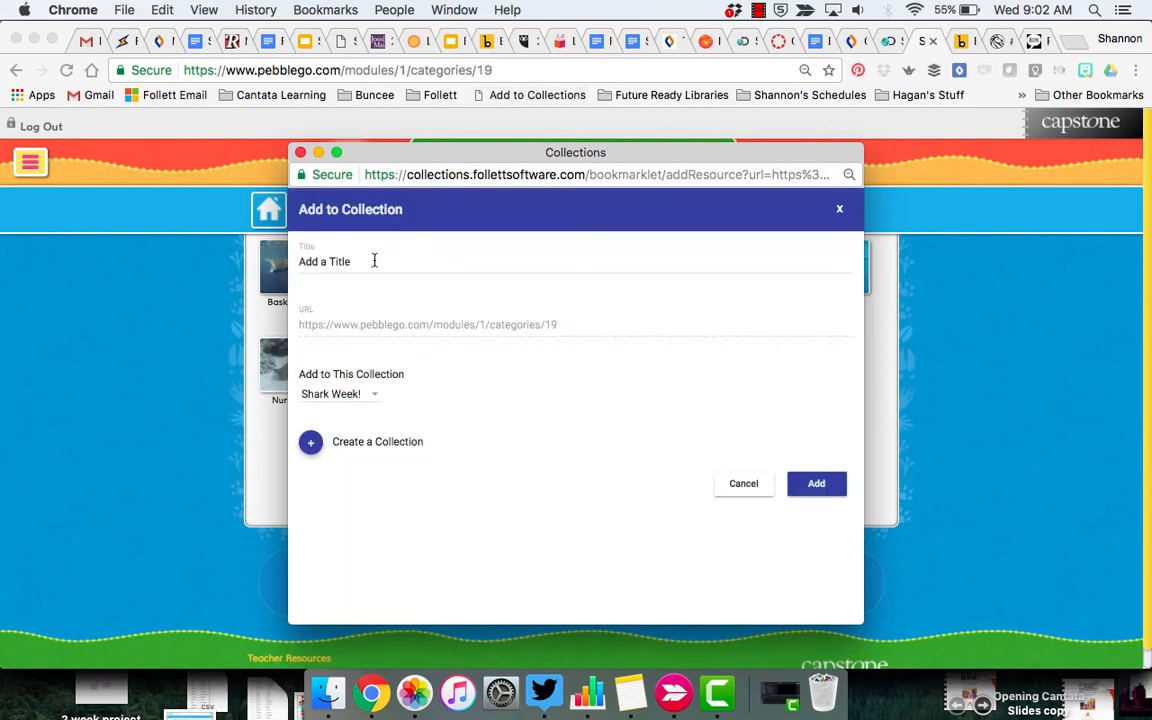
{"action": "key", "text": "BackSpace"}
{"action": "key", "text": "BackSpace"}
{"action": "key", "text": "BackSpace"}
{"action": "key", "text": "BackSpace"}
{"action": "key", "text": "BackSpace"}
{"action": "key", "text": "BackSpace"}
{"action": "key", "text": "BackSpace"}
{"action": "key", "text": "BackSpace"}
{"action": "key", "text": "BackSpace"}
{"action": "key", "text": "BackSpace"}
{"action": "key", "text": "BackSpace"}
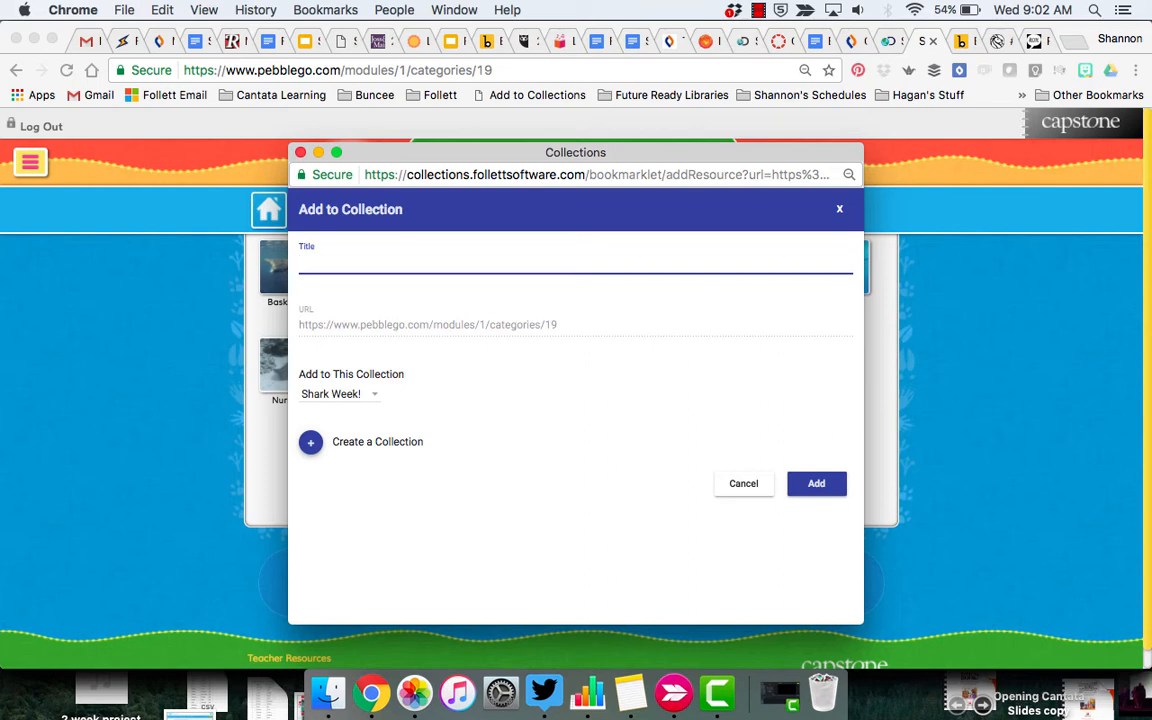
{"action": "key", "text": "BackSpace"}
{"action": "key", "text": "BackSpace"}
{"action": "type", "text": "earch a shark in Pe"}
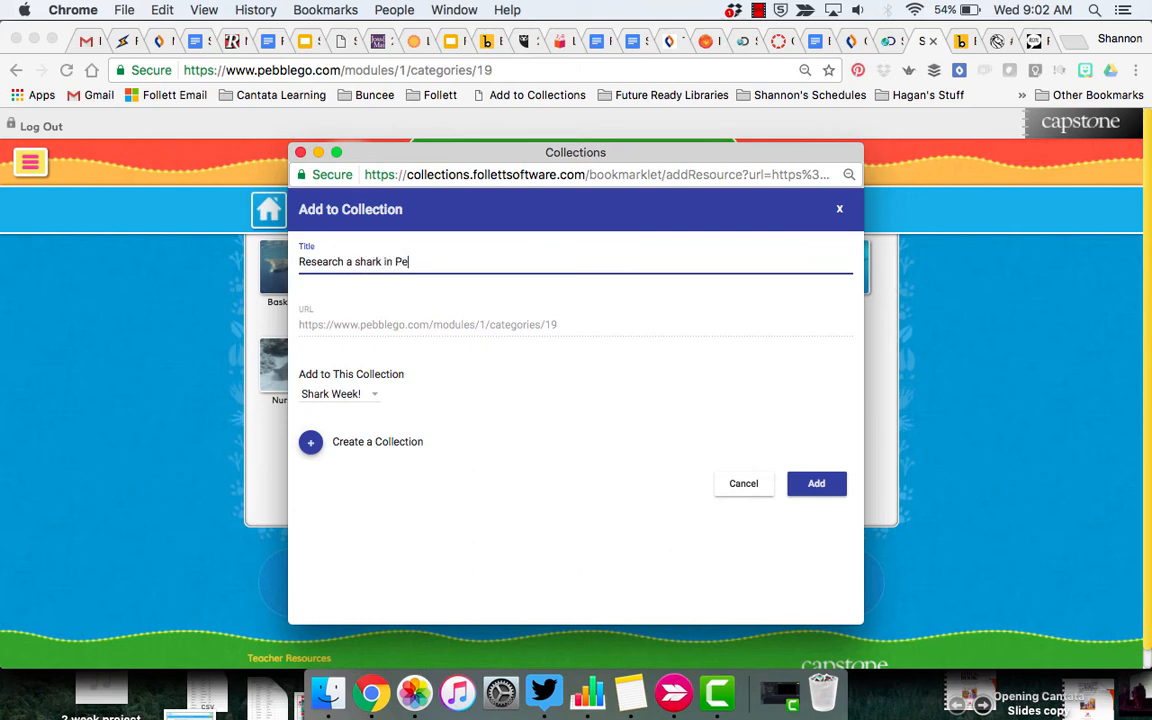
{"action": "type", "text": "bbleGo!"}
{"action": "left_click_drag", "start_coordinate": [382, 261], "coordinate": [348, 263]}
{"action": "type", "text": "sharks"}
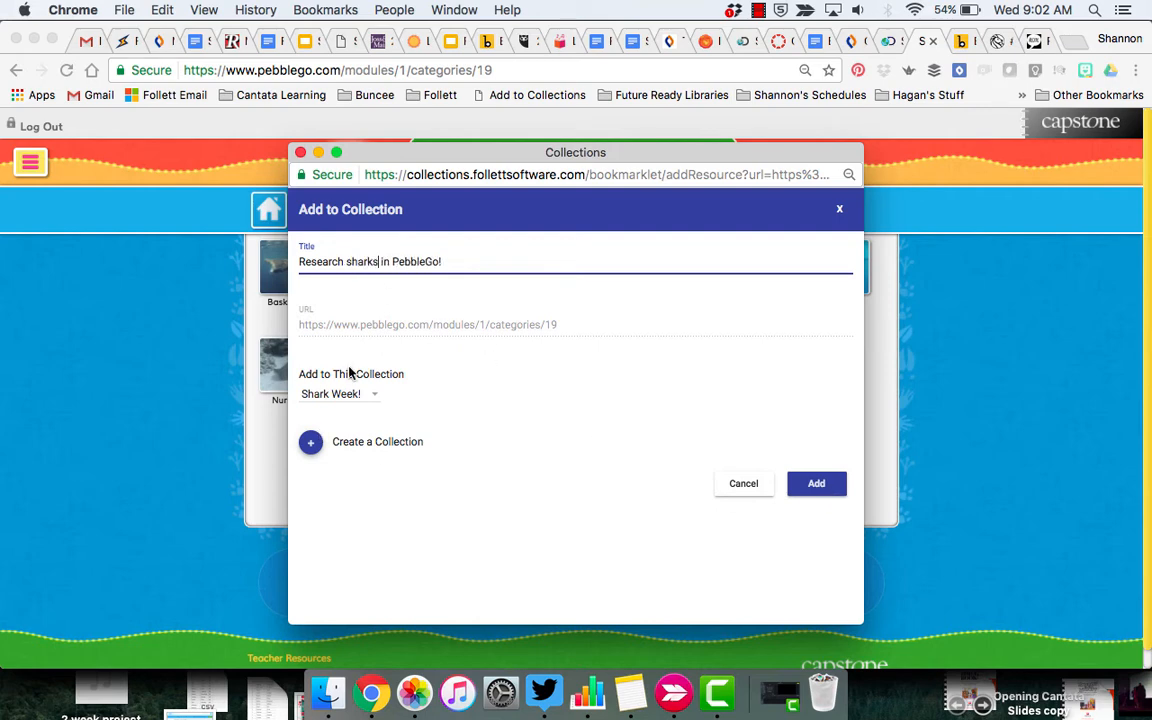
{"action": "left_click", "coordinate": [814, 487]}
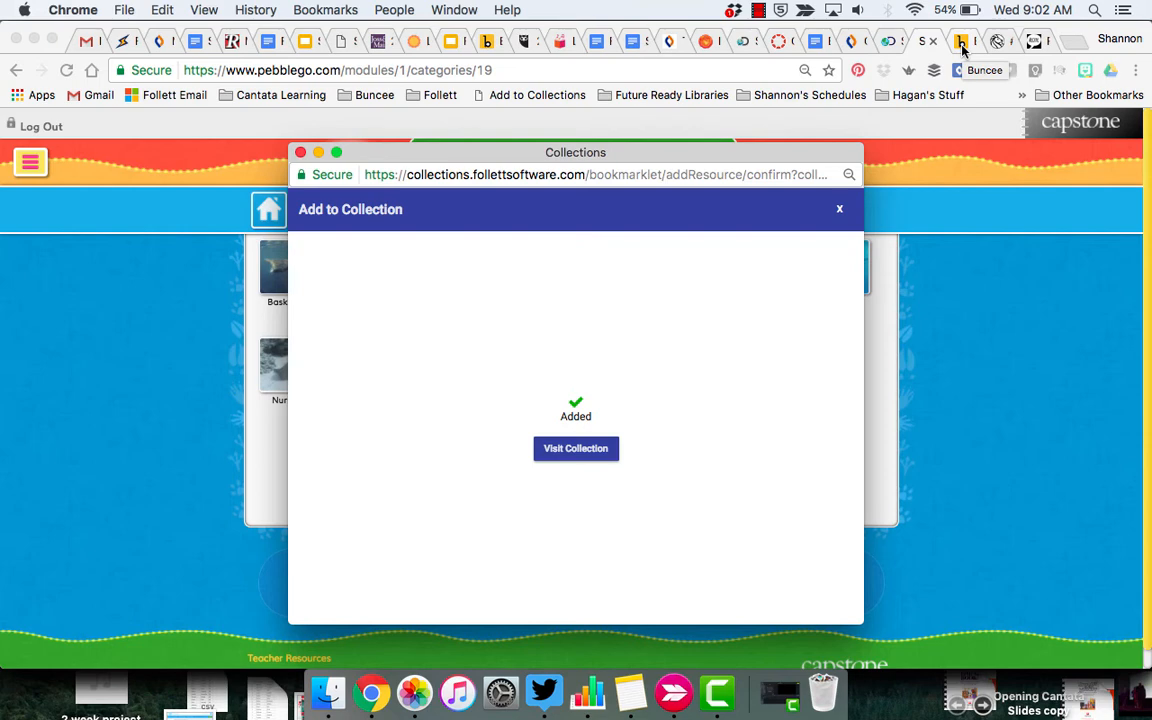
Bookmark the Buncee shark presentation into Shark Week!, retitled 'Create your own Buncee for Shark Week!'
{"action": "left_click", "coordinate": [962, 45]}
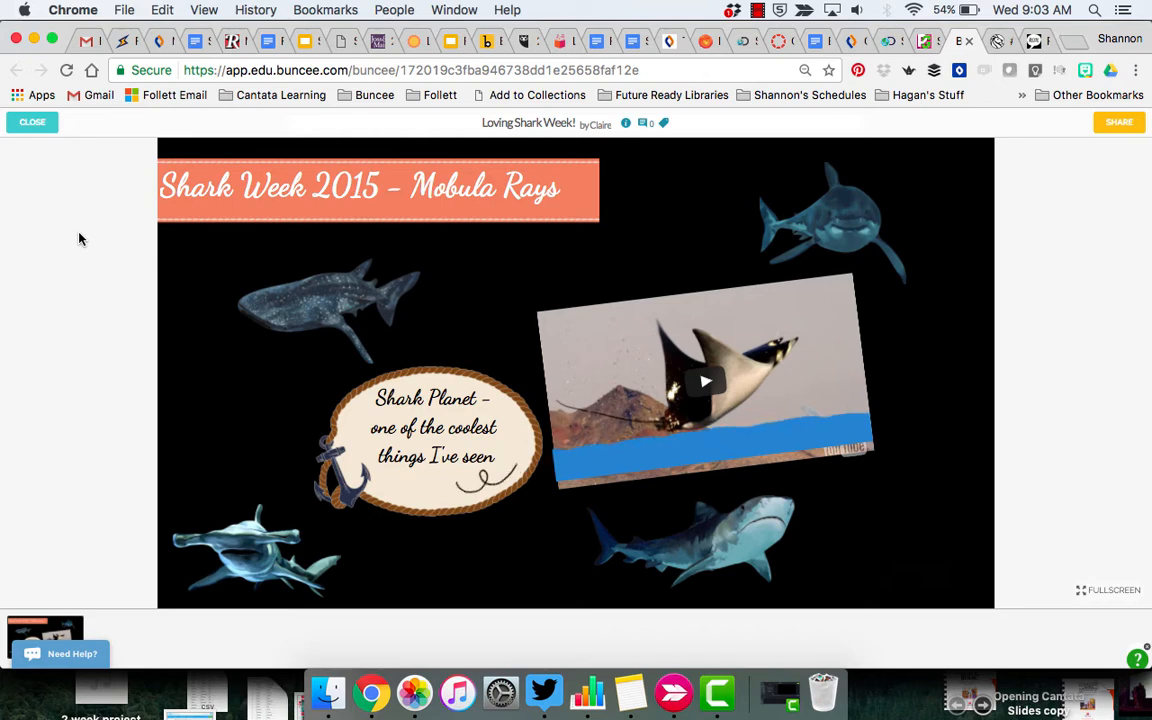
{"action": "left_click", "coordinate": [512, 95]}
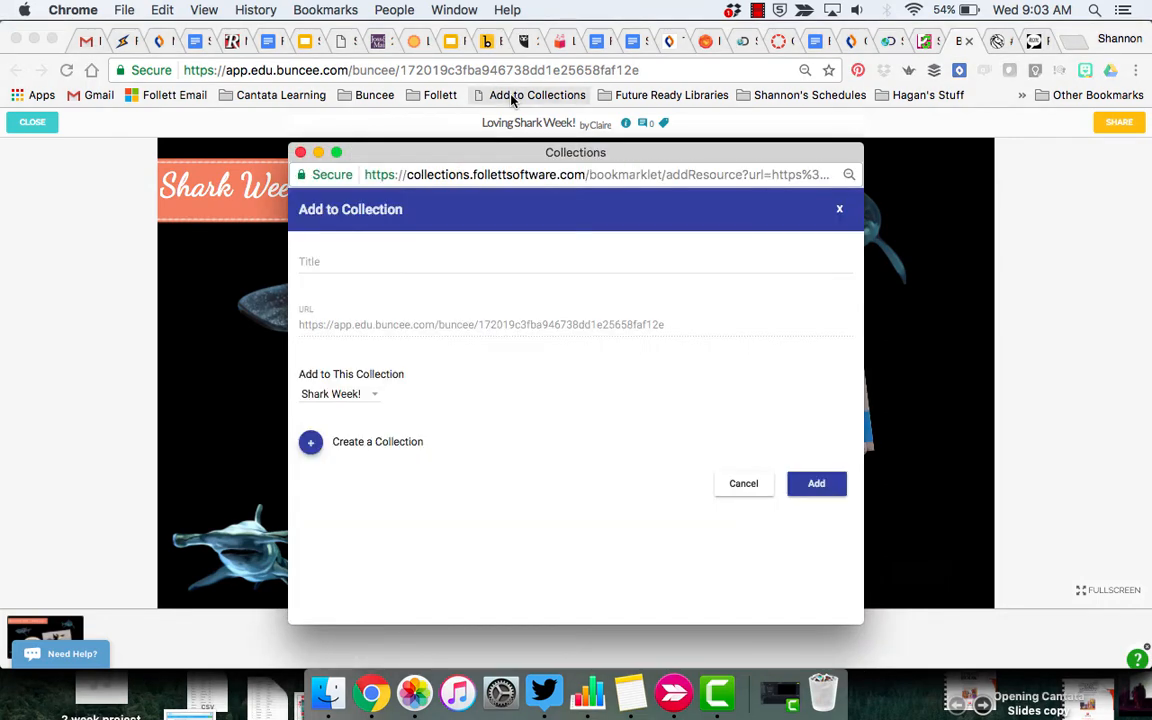
{"action": "left_click", "coordinate": [401, 260]}
{"action": "left_click_drag", "start_coordinate": [401, 260], "coordinate": [295, 262]}
{"action": "type", "text": "Create"}
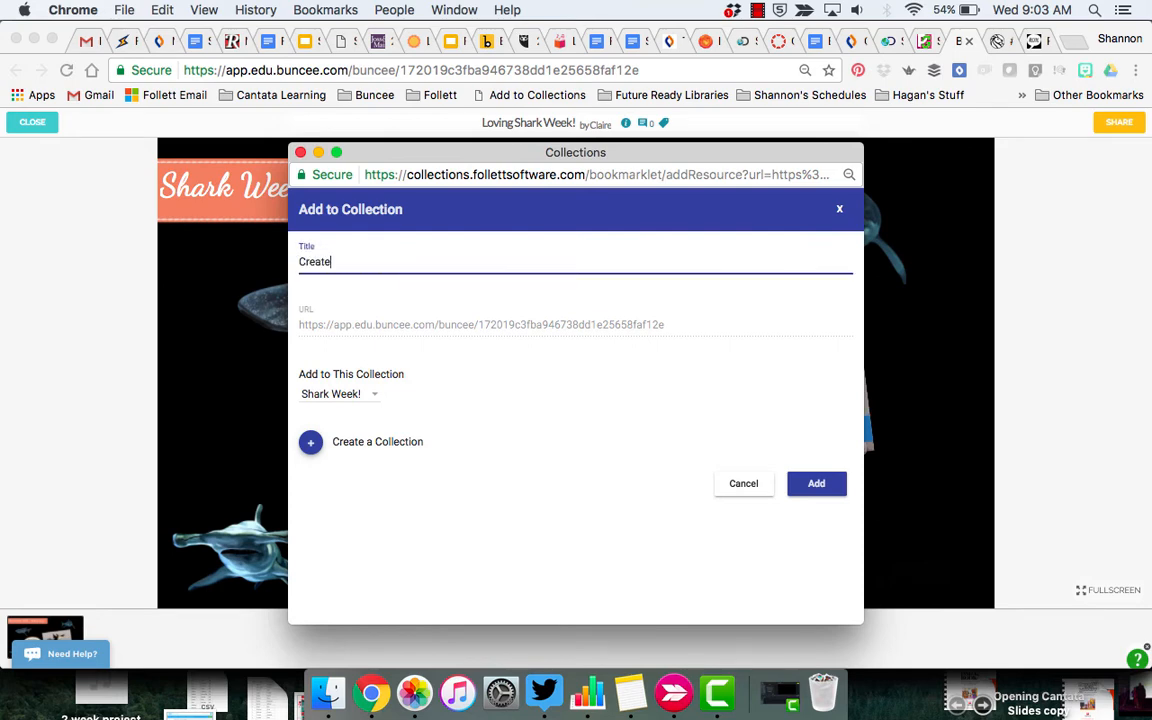
{"action": "type", "text": " your own Buncee for sha"}
{"action": "key", "text": "BackSpace"}
{"action": "key", "text": "BackSpace"}
{"action": "key", "text": "BackSpace"}
{"action": "type", "text": "Sh"}
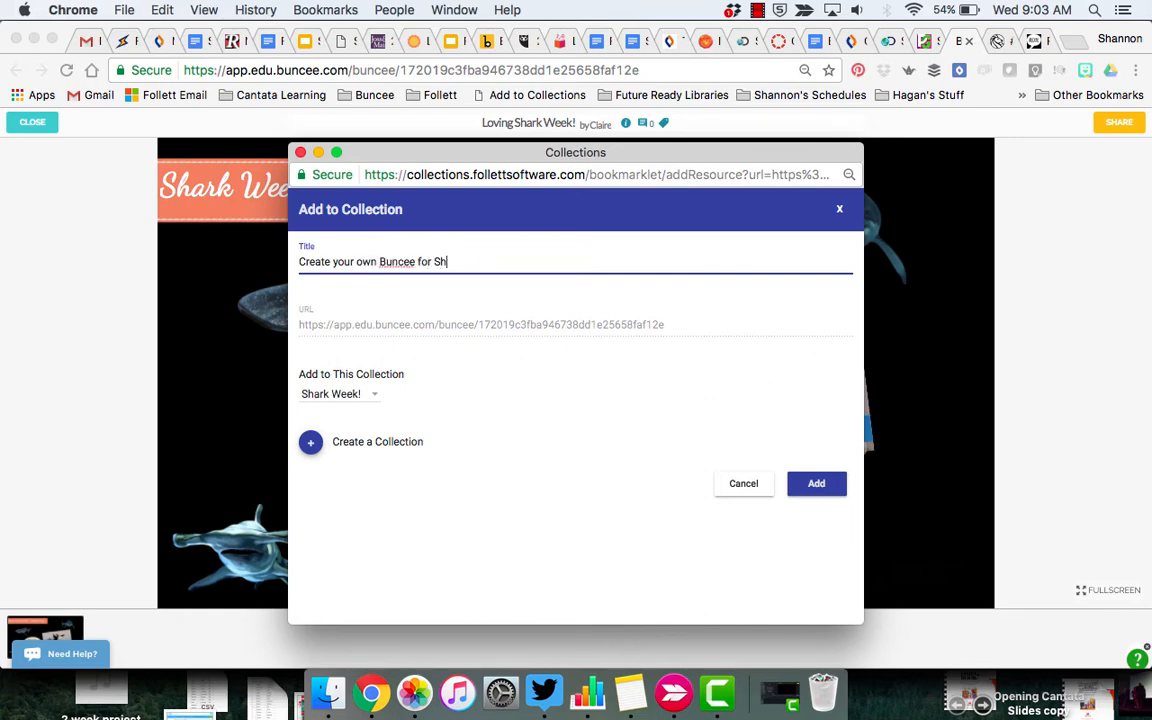
{"action": "type", "text": "ark Week!"}
{"action": "left_click", "coordinate": [822, 483]}
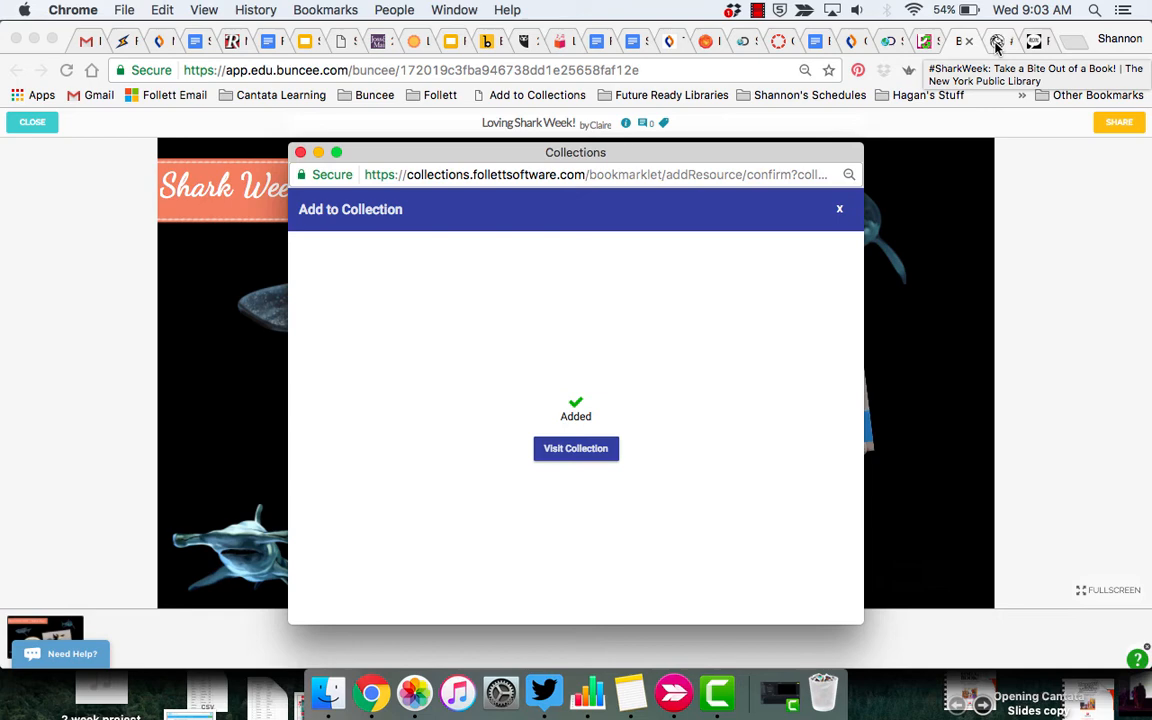
Scroll through the NYPL #SharkWeek blog's shark book list, then return to the collection
{"action": "left_click", "coordinate": [996, 42]}
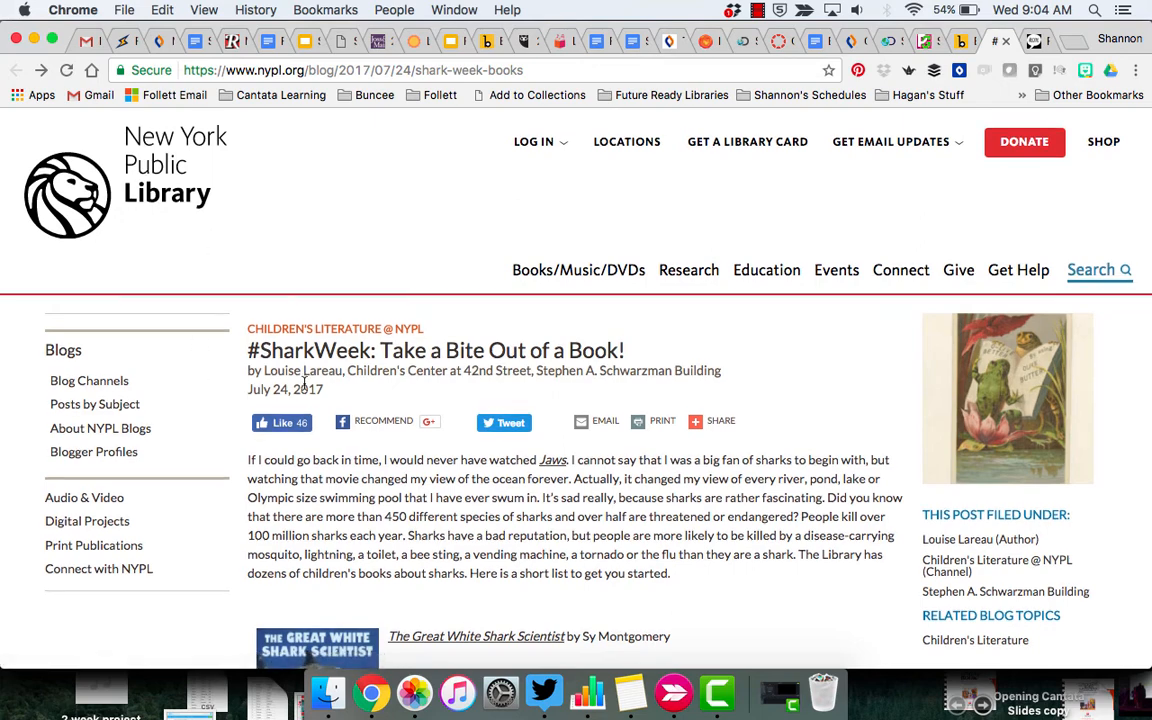
{"action": "scroll", "coordinate": [305, 389], "scroll_direction": "down", "scroll_amount": 10}
{"action": "scroll", "coordinate": [305, 389], "scroll_direction": "down", "scroll_amount": 15}
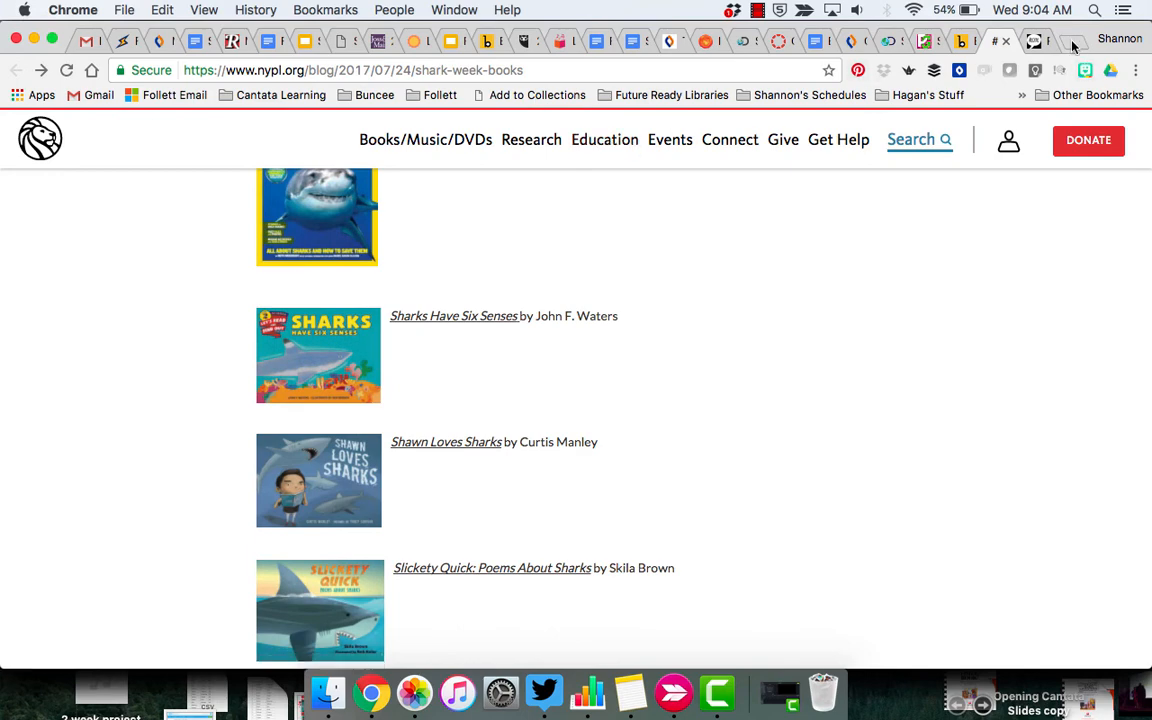
{"action": "left_click", "coordinate": [849, 44]}
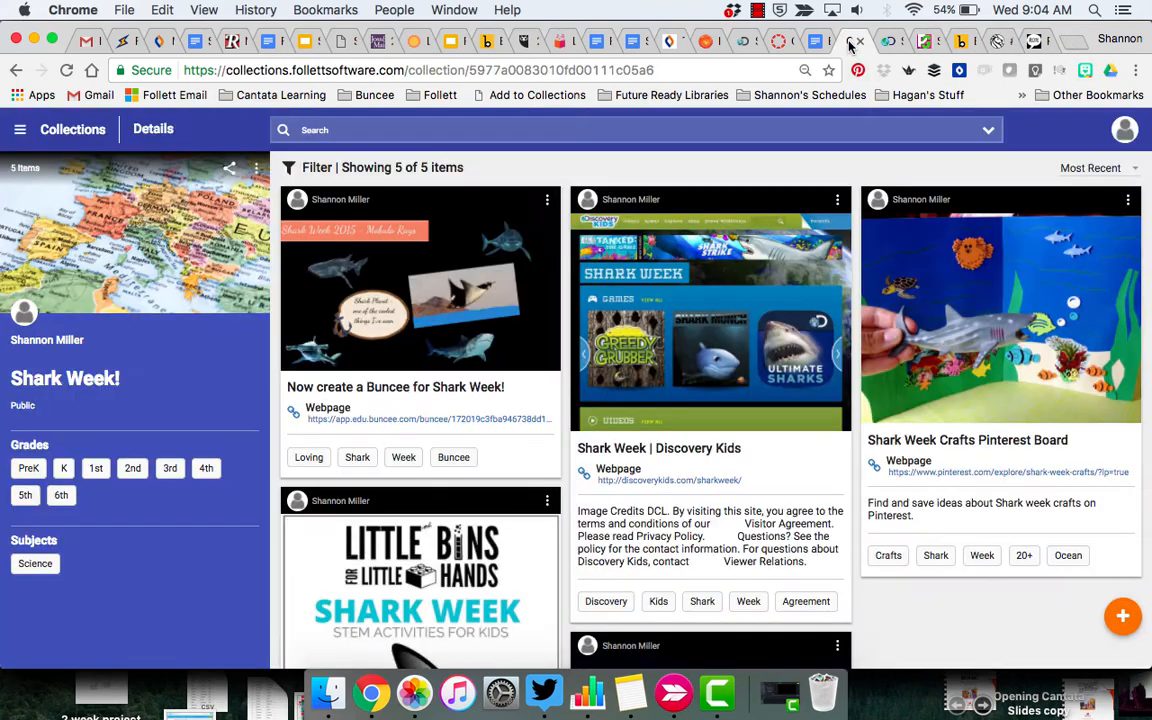
Reload the Shark Week! collection and scroll through its 8 item cards
{"action": "left_click", "coordinate": [65, 73]}
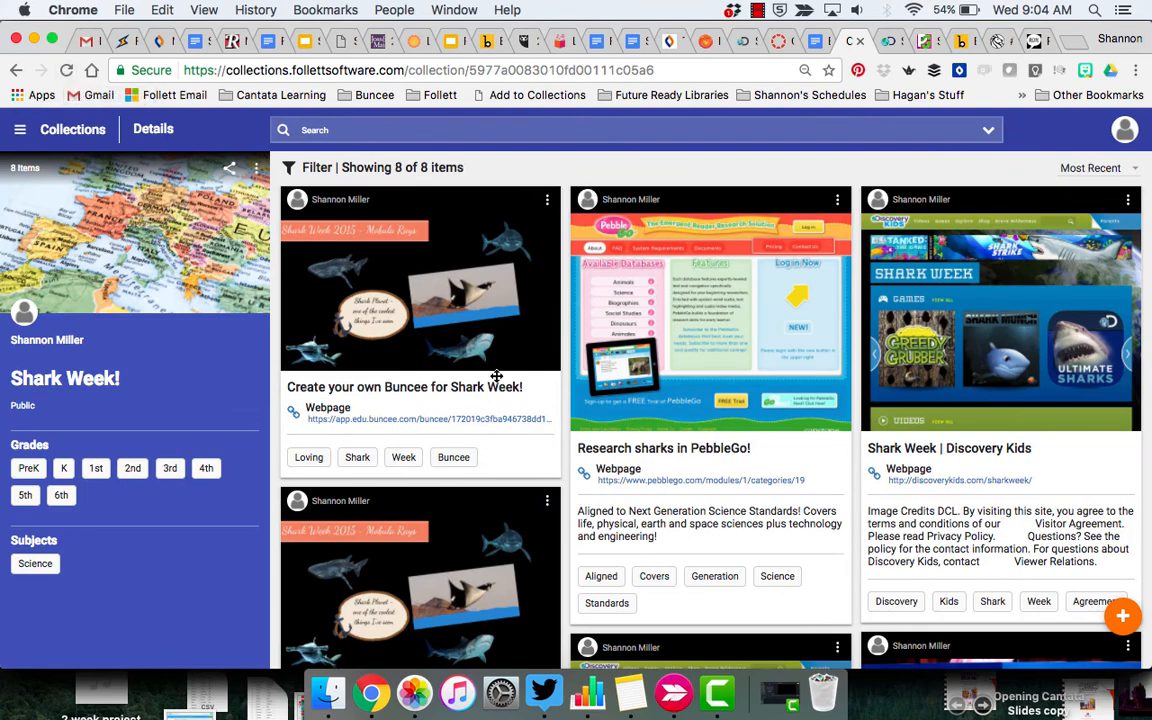
{"action": "scroll", "coordinate": [496, 375], "scroll_direction": "down", "scroll_amount": 5}
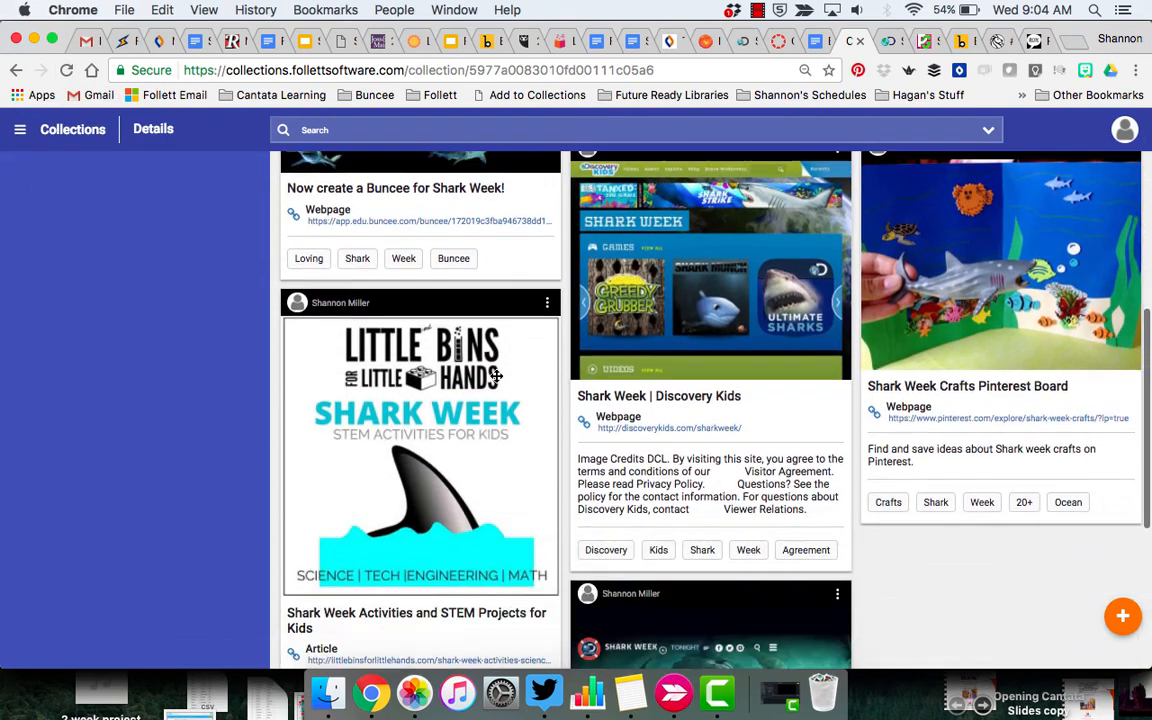
{"action": "scroll", "coordinate": [496, 375], "scroll_direction": "down", "scroll_amount": 1}
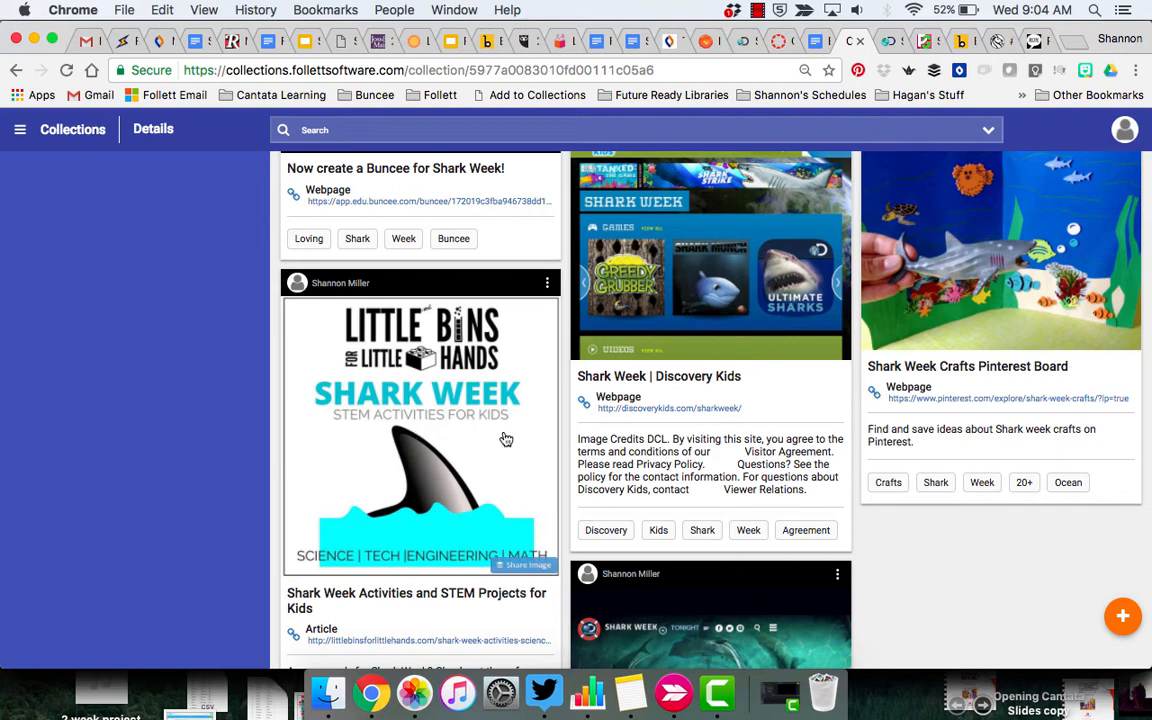
{"action": "scroll", "coordinate": [437, 470], "scroll_direction": "up", "scroll_amount": 10}
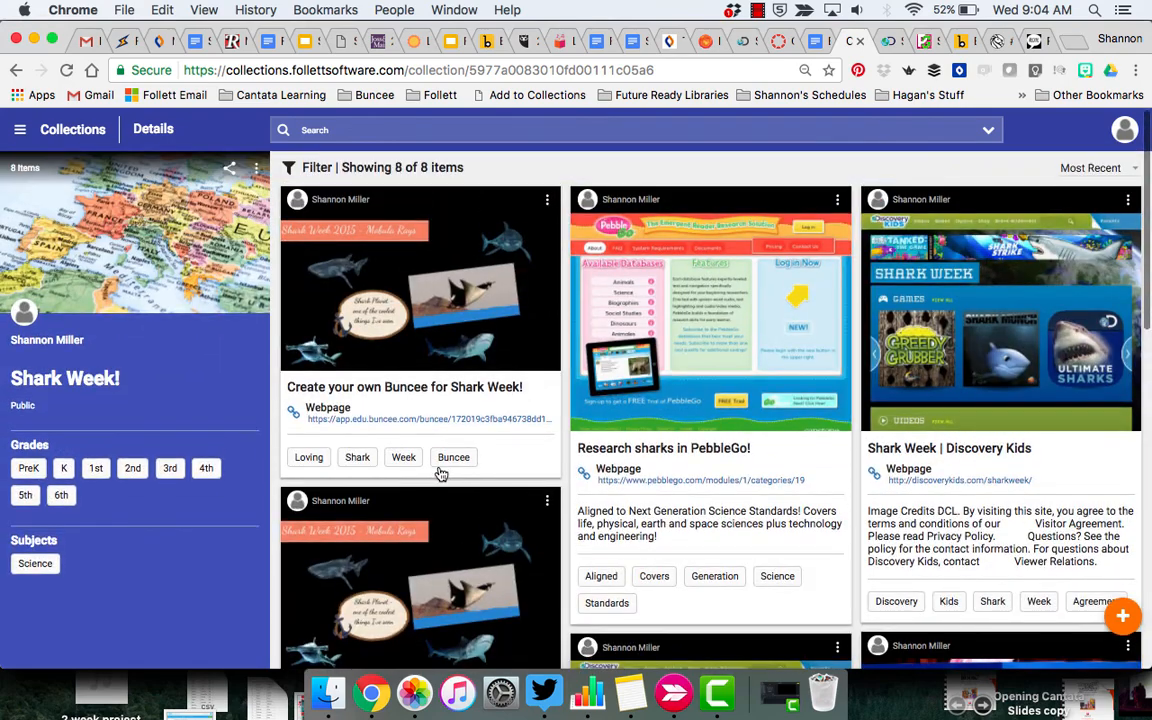
{"action": "scroll", "coordinate": [437, 470], "scroll_direction": "down", "scroll_amount": 5}
{"action": "scroll", "coordinate": [440, 474], "scroll_direction": "up", "scroll_amount": 5}
{"action": "scroll", "coordinate": [440, 474], "scroll_direction": "up", "scroll_amount": 2}
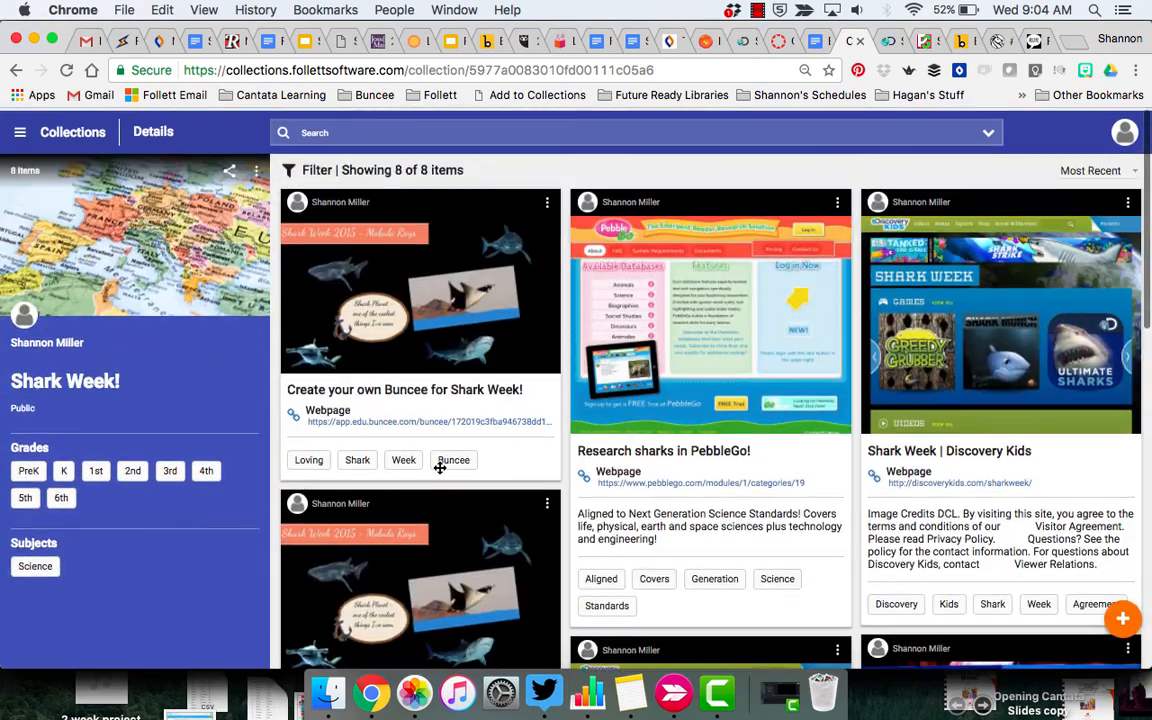
Delete the extra Buncee card and the duplicate Discovery Kids card from the collection
{"action": "left_click", "coordinate": [547, 204]}
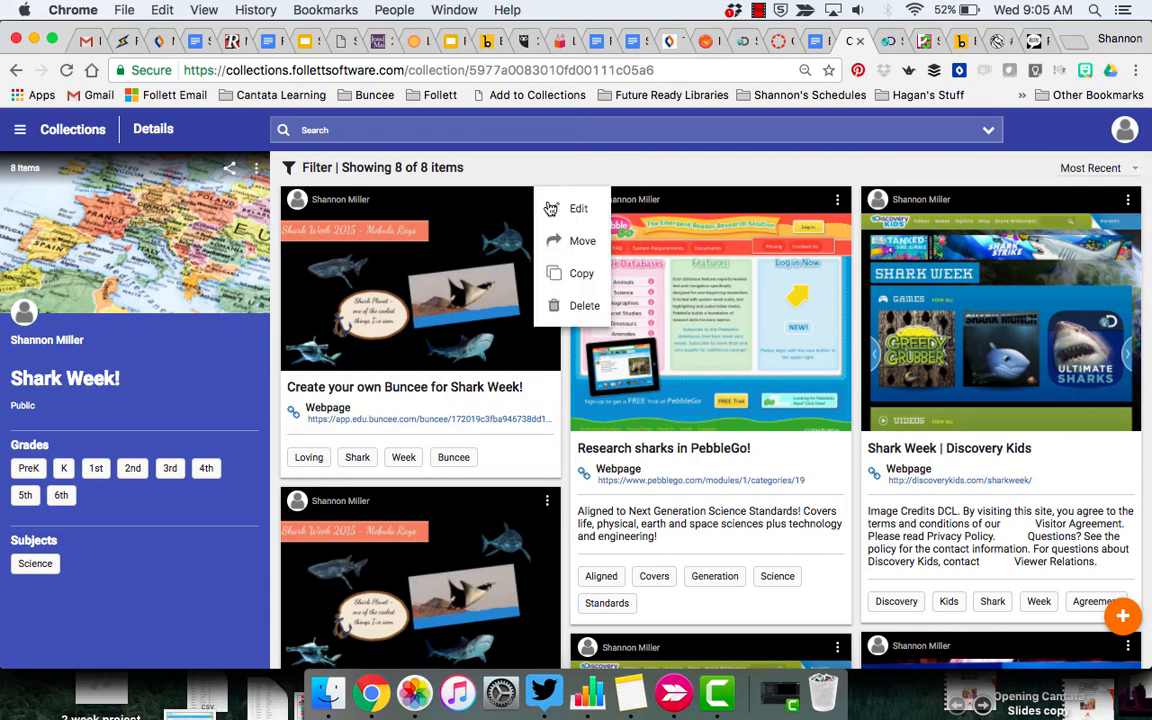
{"action": "left_click", "coordinate": [580, 305]}
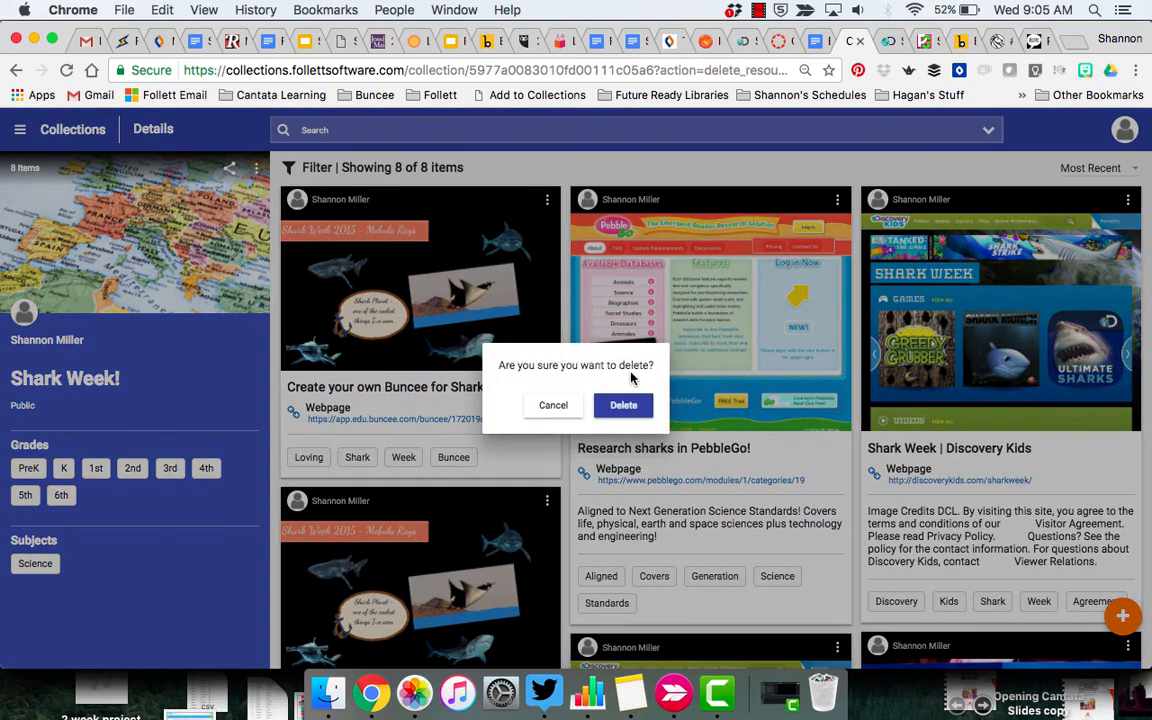
{"action": "left_click", "coordinate": [622, 405]}
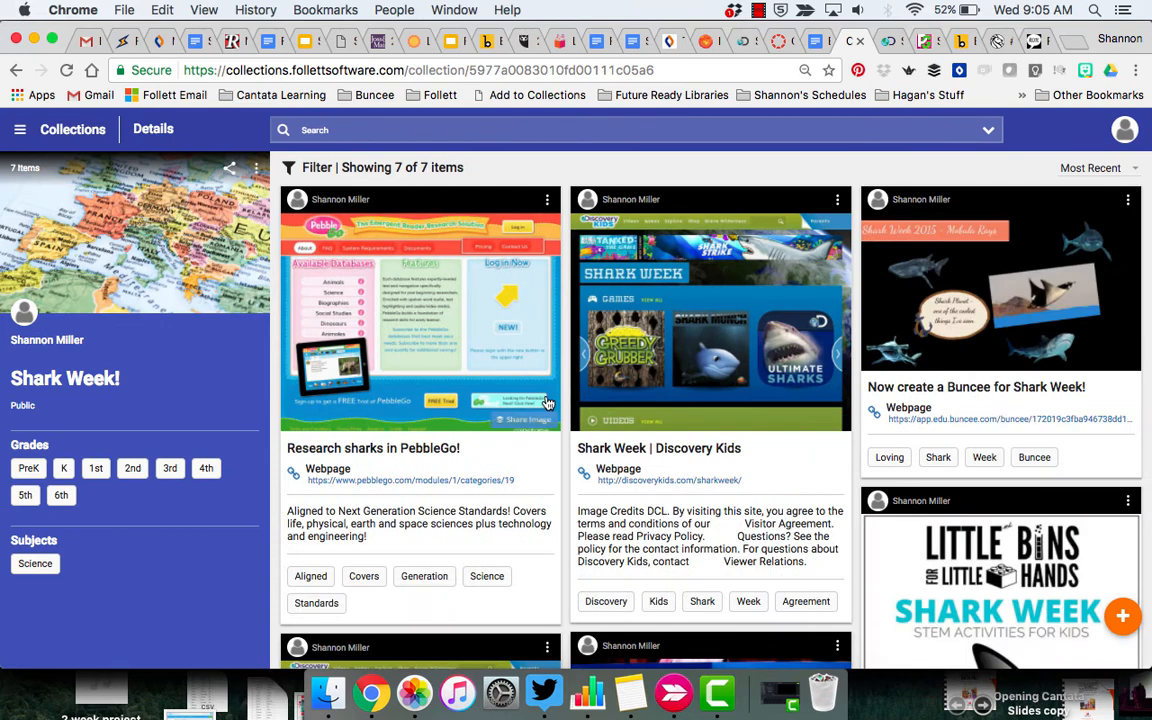
{"action": "scroll", "coordinate": [547, 402], "scroll_direction": "down", "scroll_amount": 4}
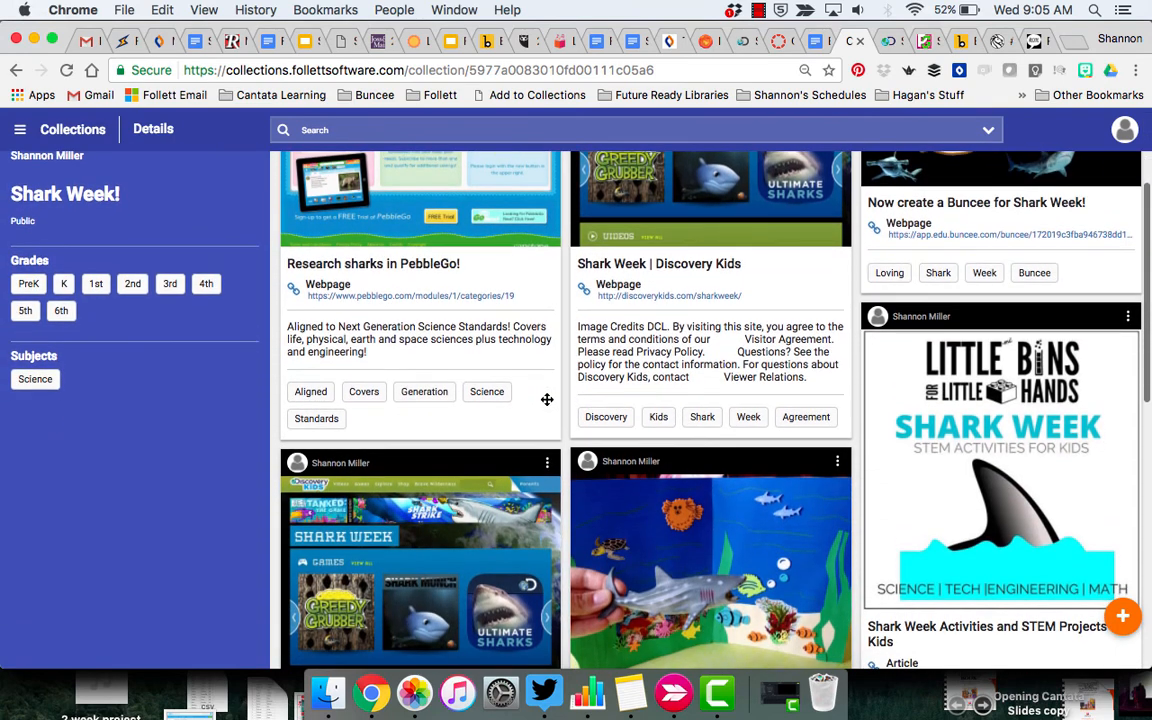
{"action": "left_click", "coordinate": [547, 462]}
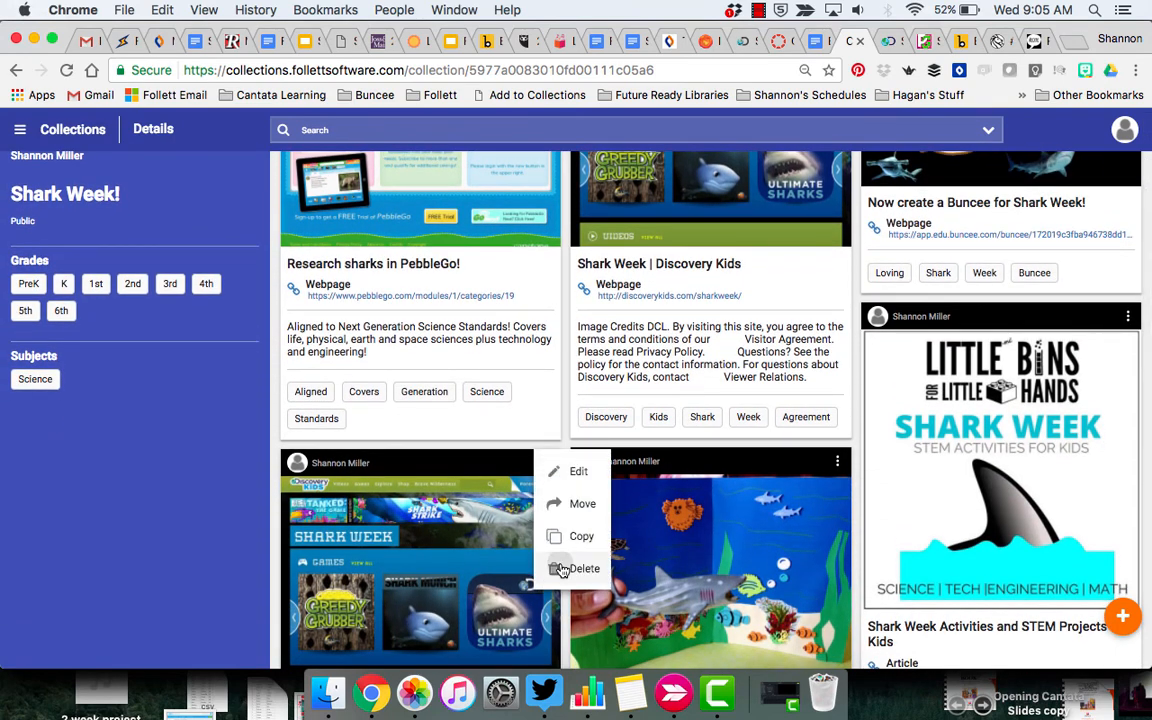
{"action": "left_click", "coordinate": [562, 569]}
{"action": "left_click", "coordinate": [619, 405]}
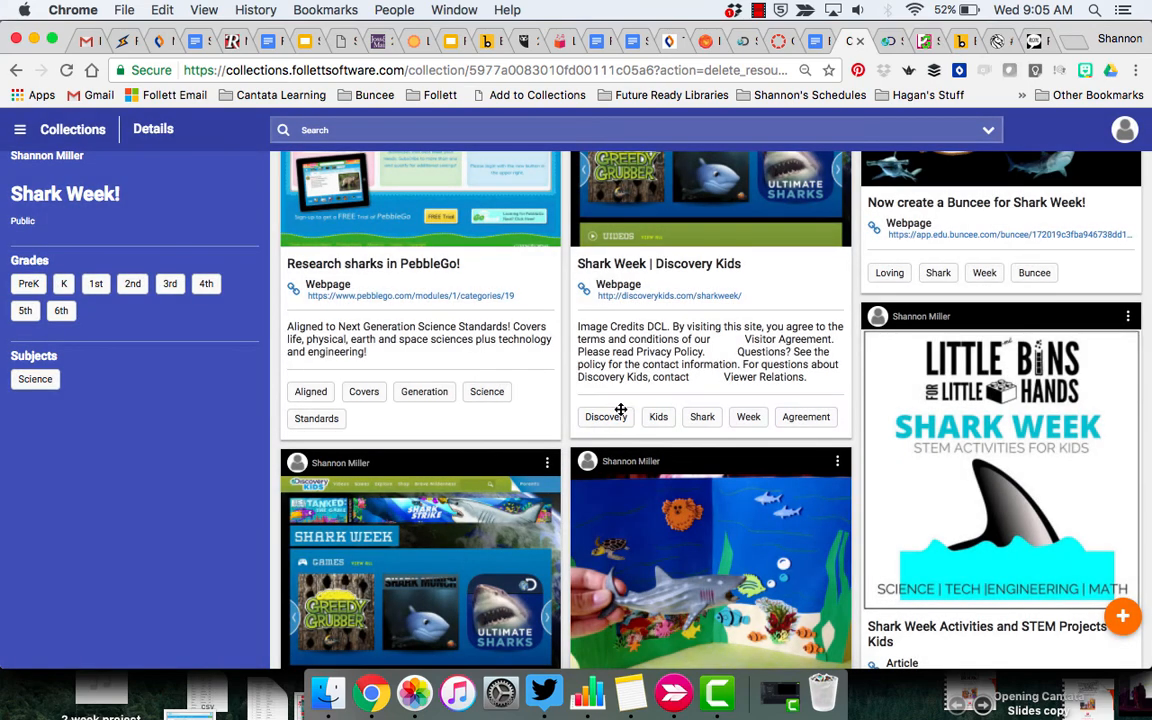
{"action": "scroll", "coordinate": [461, 509], "scroll_direction": "up", "scroll_amount": 4}
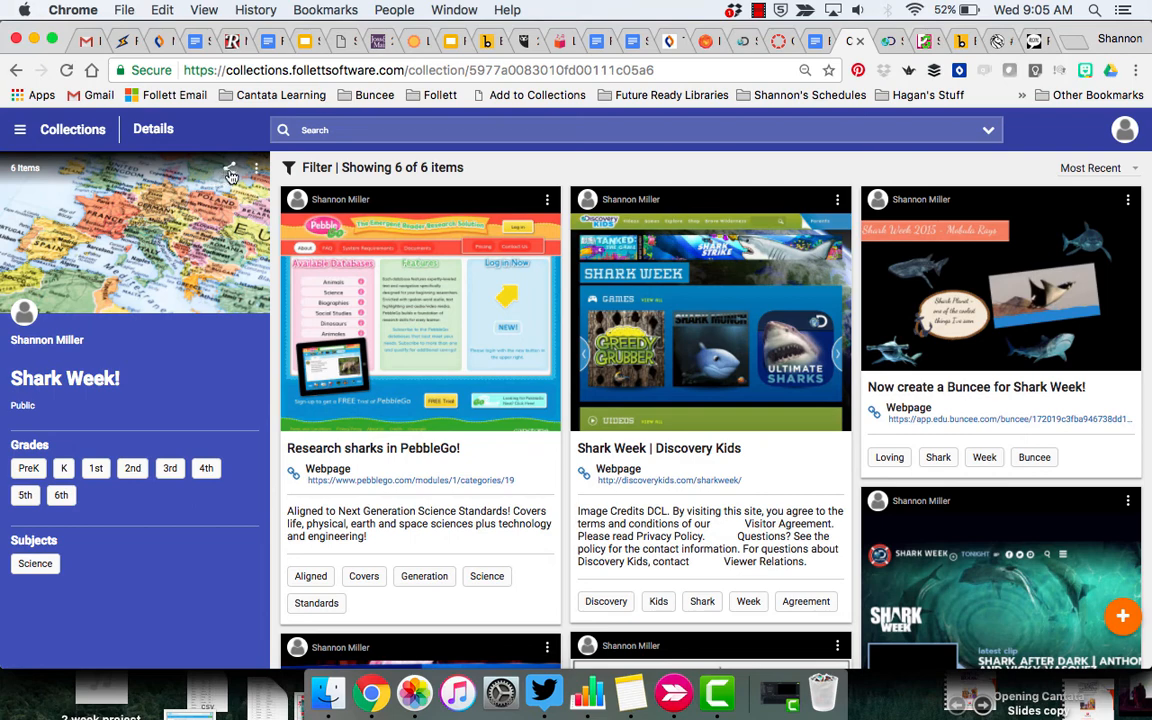
Share Shark Week! with 'Anyone with a link can VIEW' access and copy the link
{"action": "left_click", "coordinate": [230, 172]}
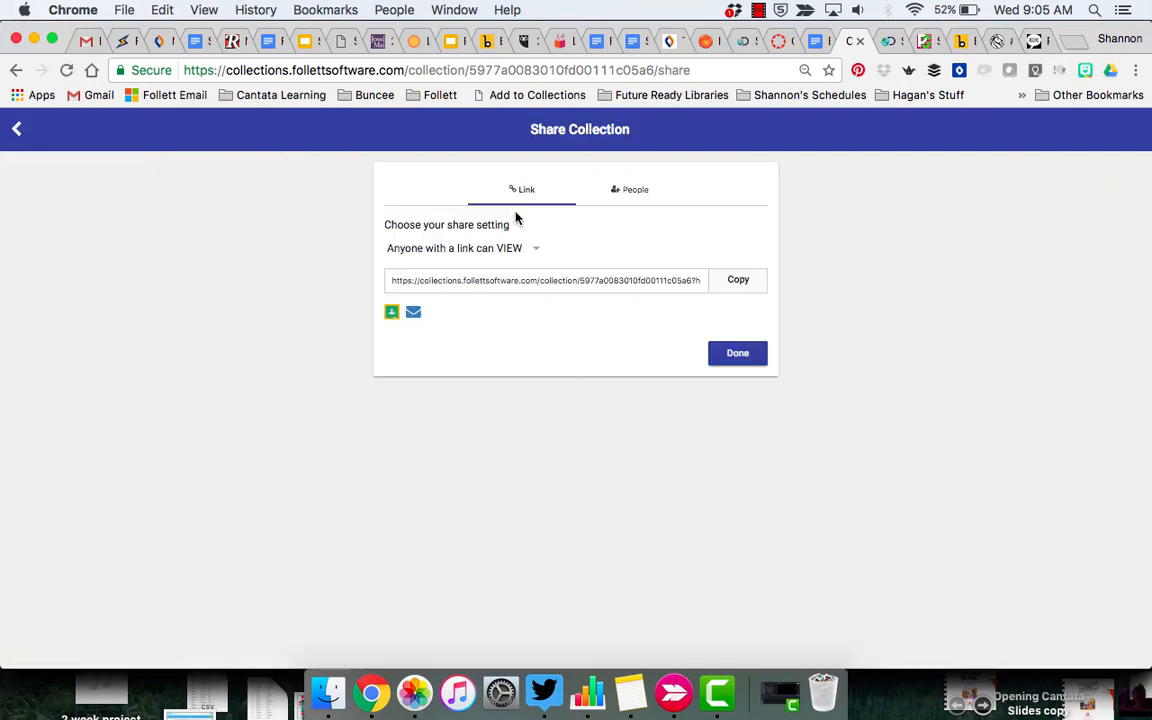
{"action": "left_click", "coordinate": [477, 249]}
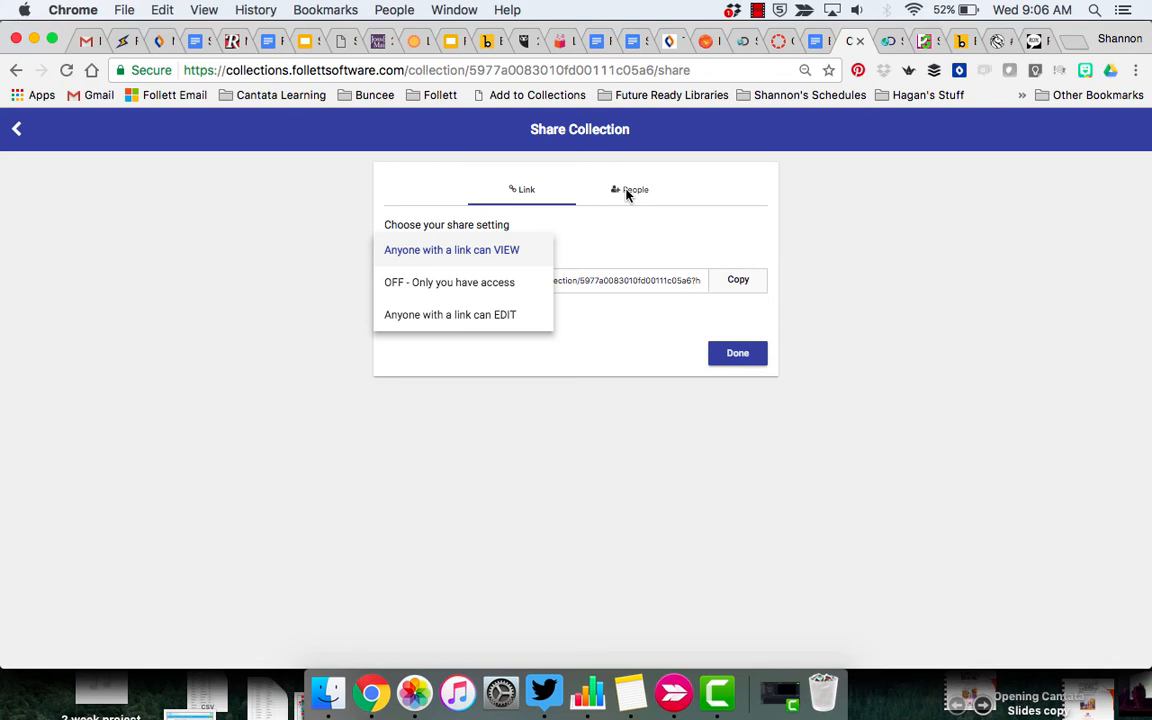
{"action": "left_click", "coordinate": [441, 250]}
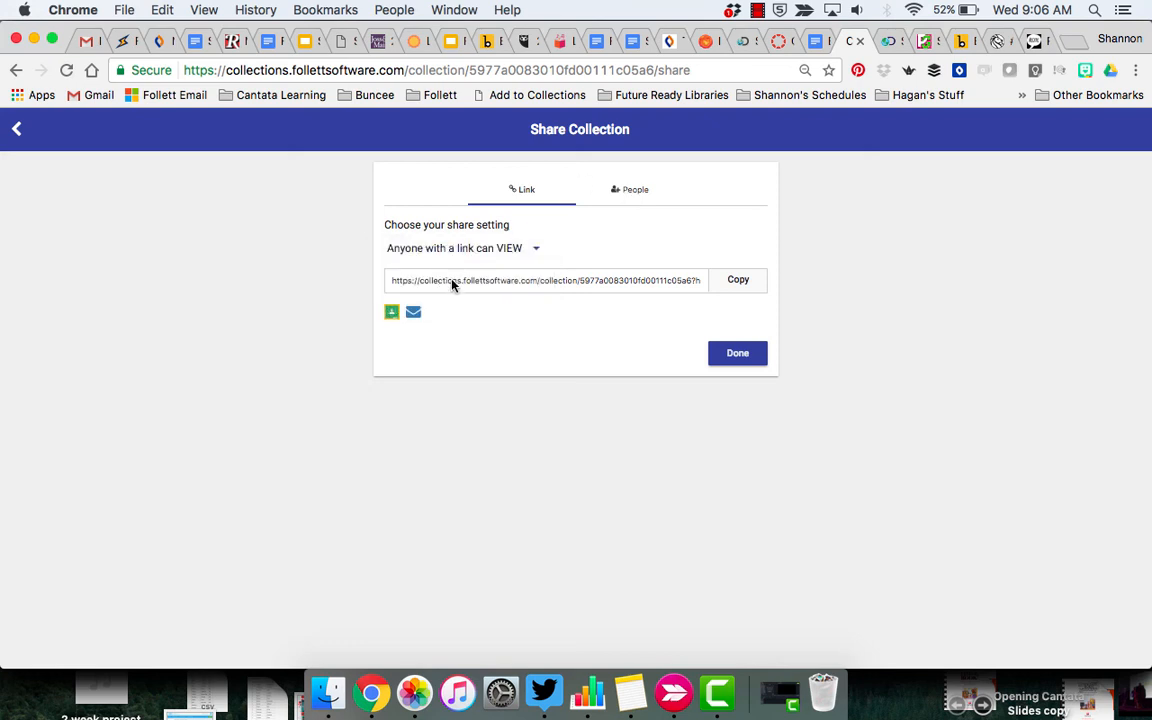
{"action": "left_click", "coordinate": [738, 280]}
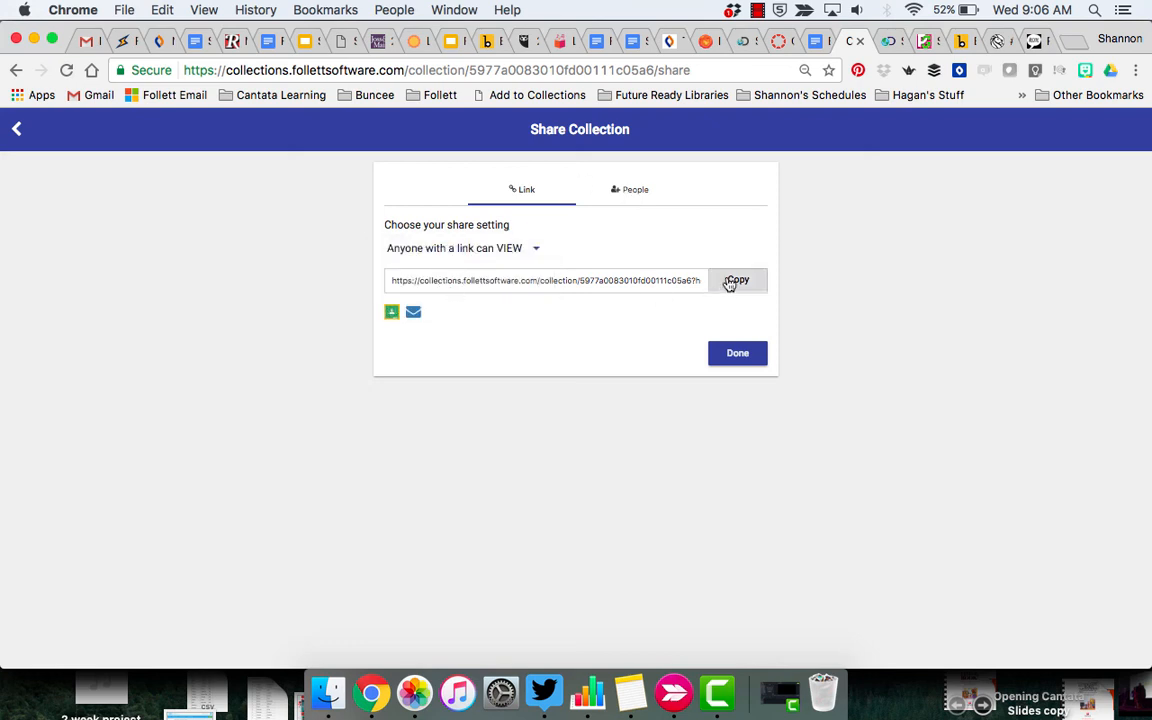
{"action": "left_click", "coordinate": [1035, 42]}
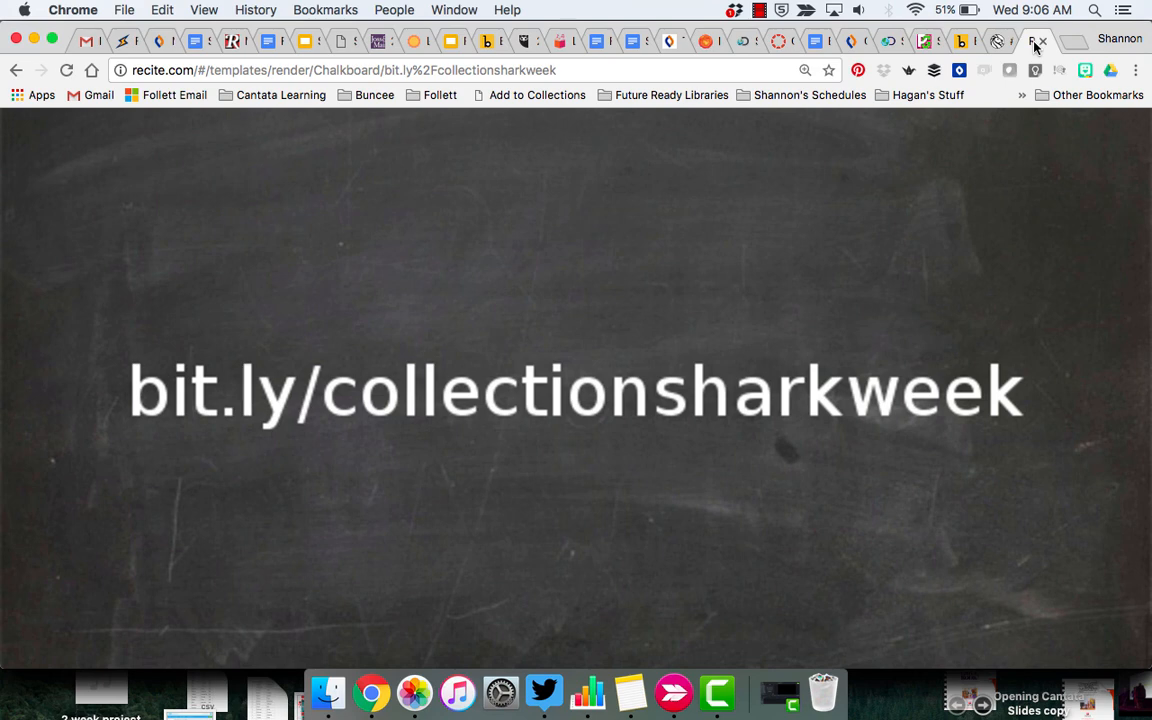
{"action": "left_click", "coordinate": [760, 10]}
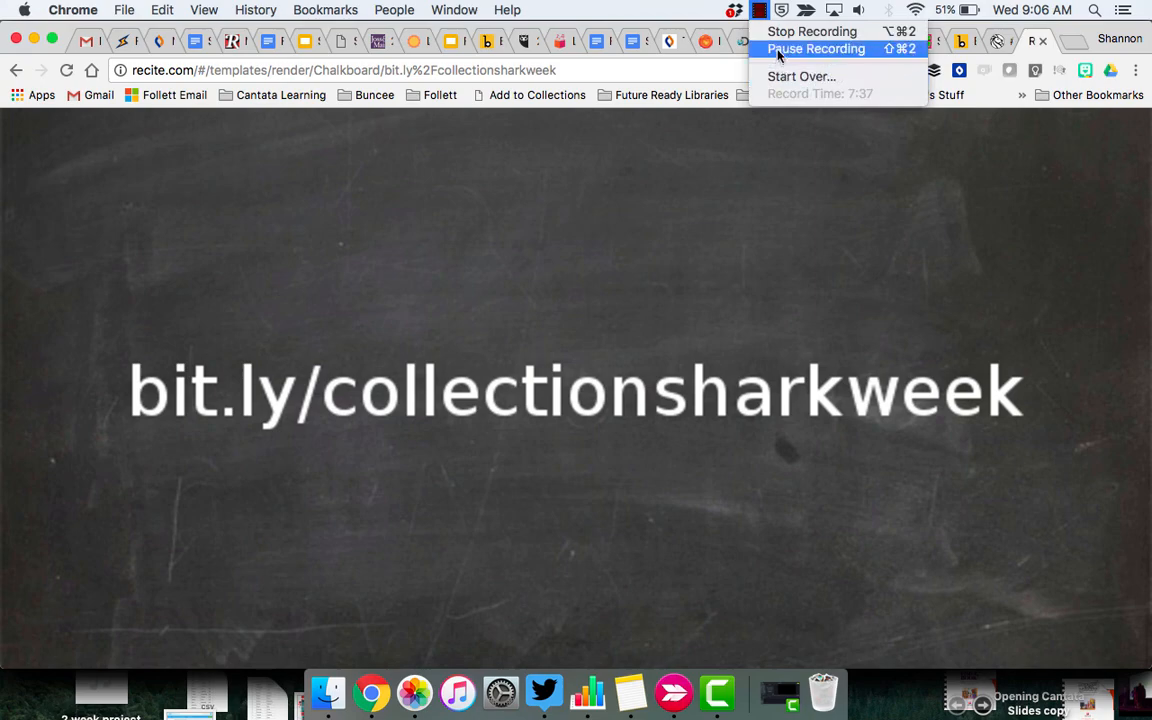